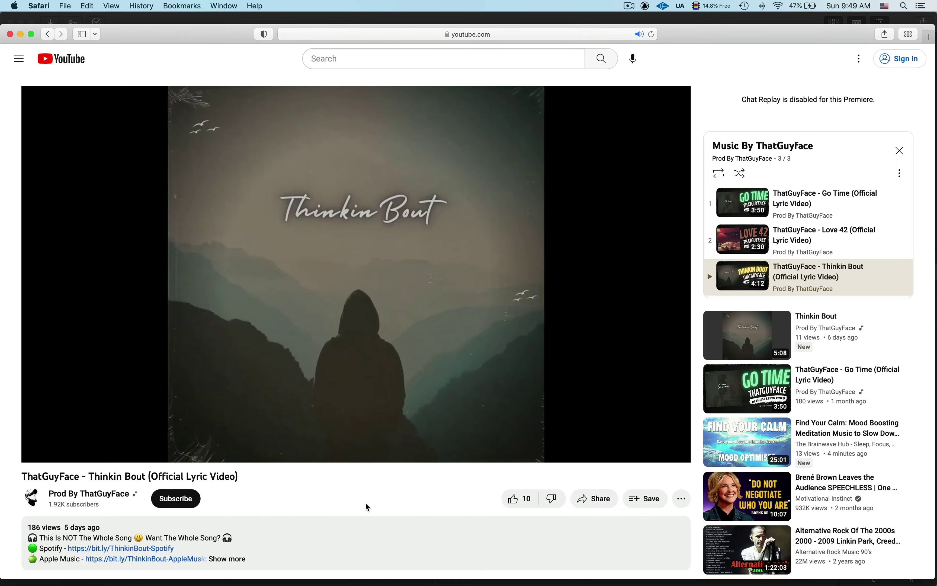
pyautogui.scroll(-5, 365, 502)
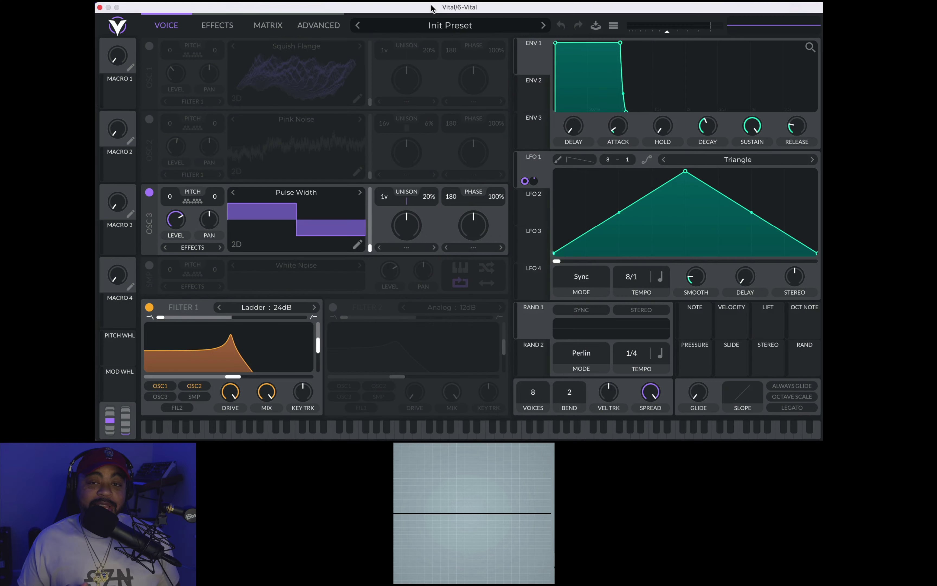
# Step: Initialize the preset and load the Squish Flange wavetable into oscillator 1
pyautogui.click(613, 26)
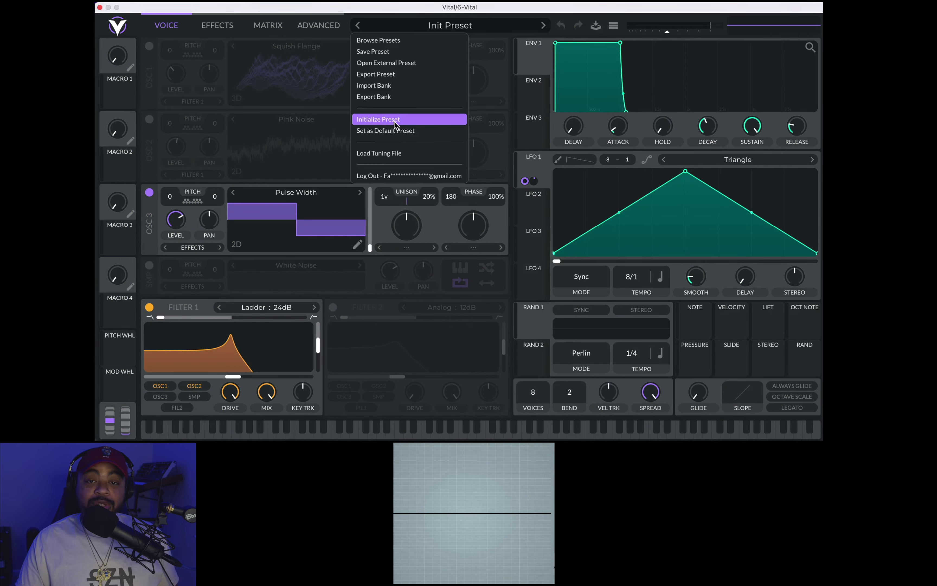
pyautogui.click(395, 125)
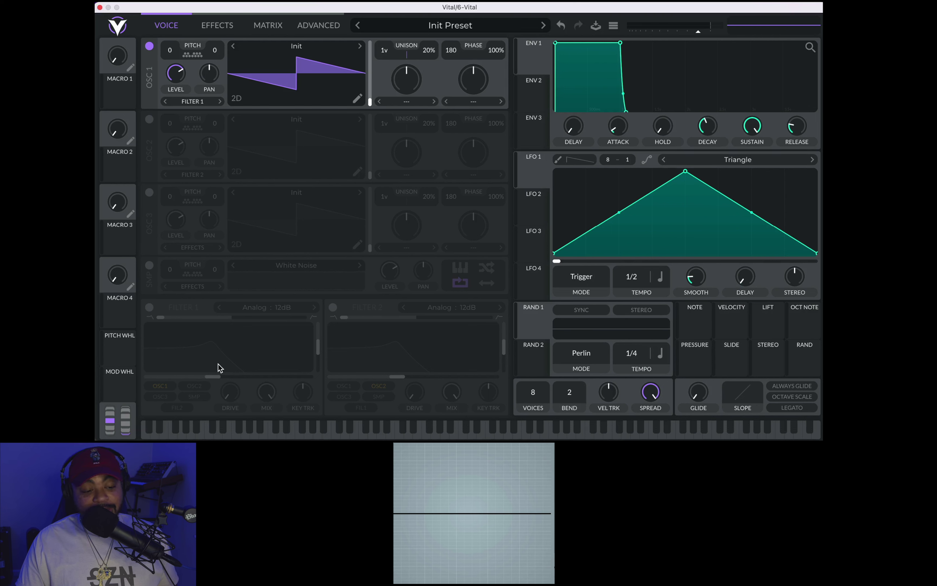
pyautogui.click(298, 47)
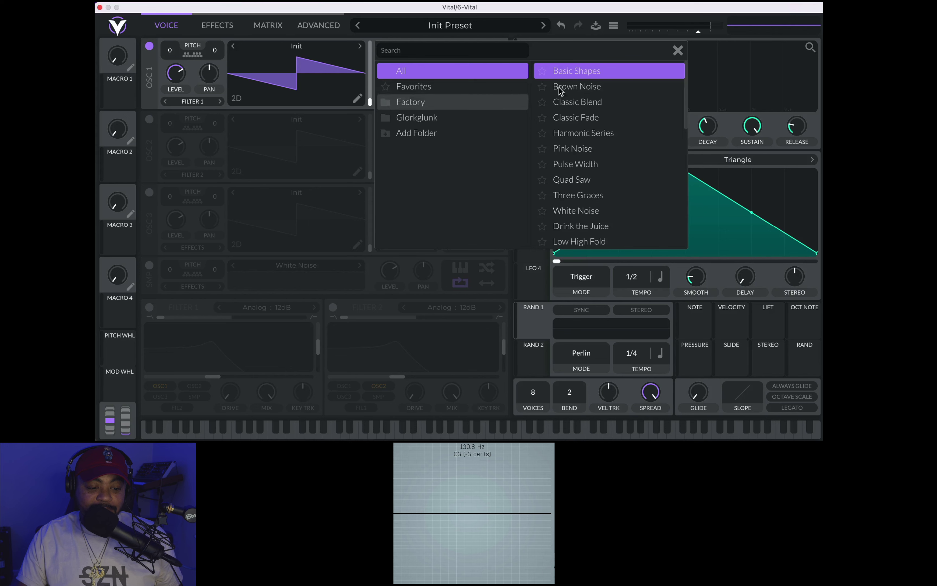
pyautogui.scroll(-10, 627, 182)
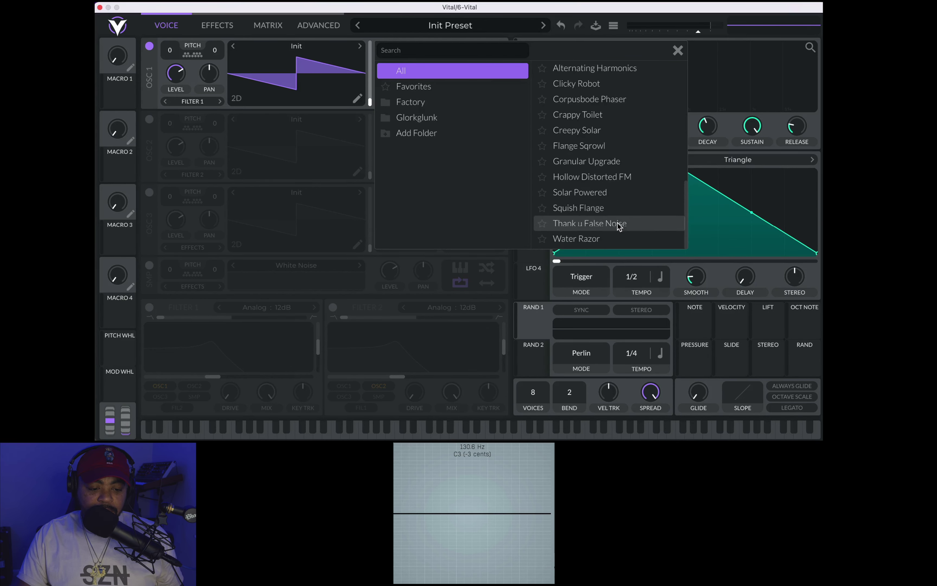
pyautogui.click(605, 213)
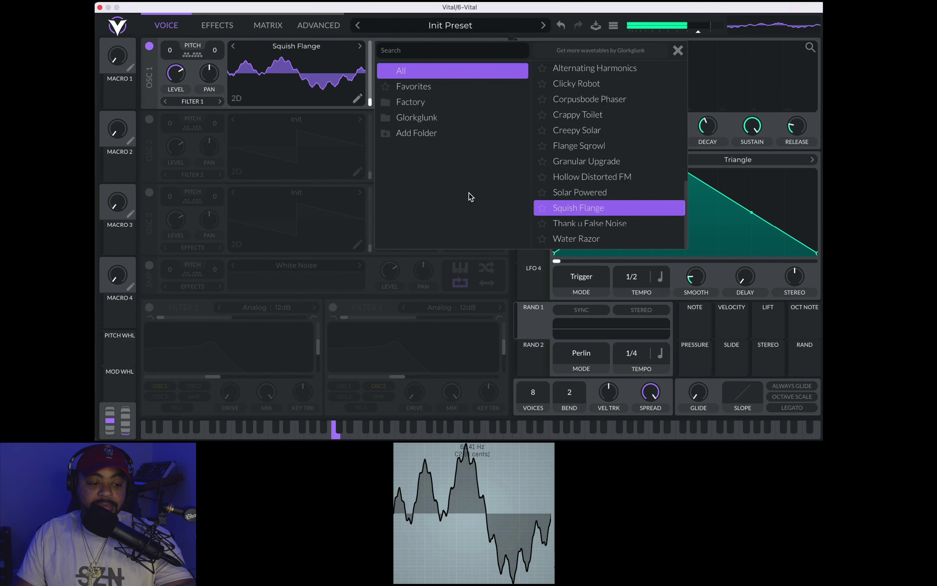
pyautogui.click(677, 50)
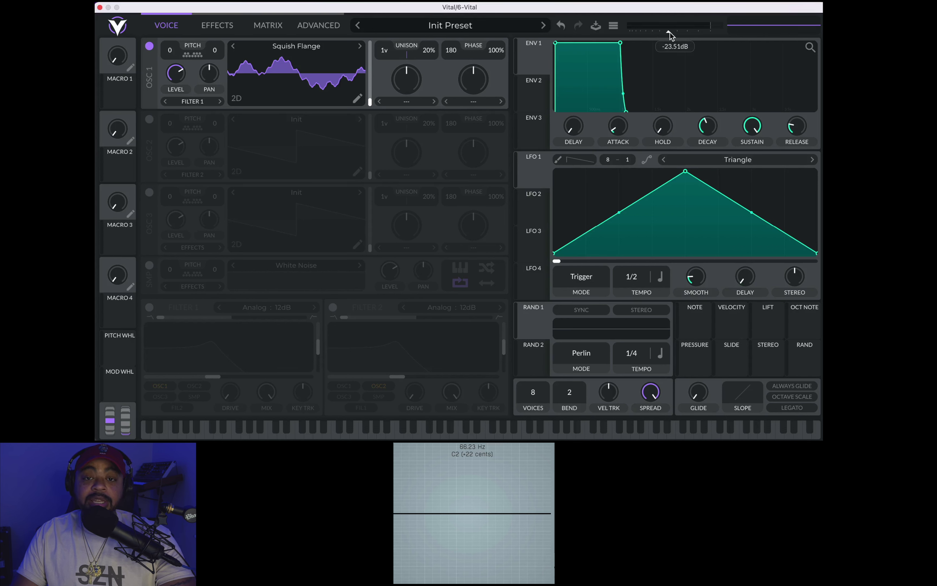
# Step: Lower the master volume slightly and try out oscillator 1's wavetable position
pyautogui.moveTo(667, 35); pyautogui.dragTo(660, 35)
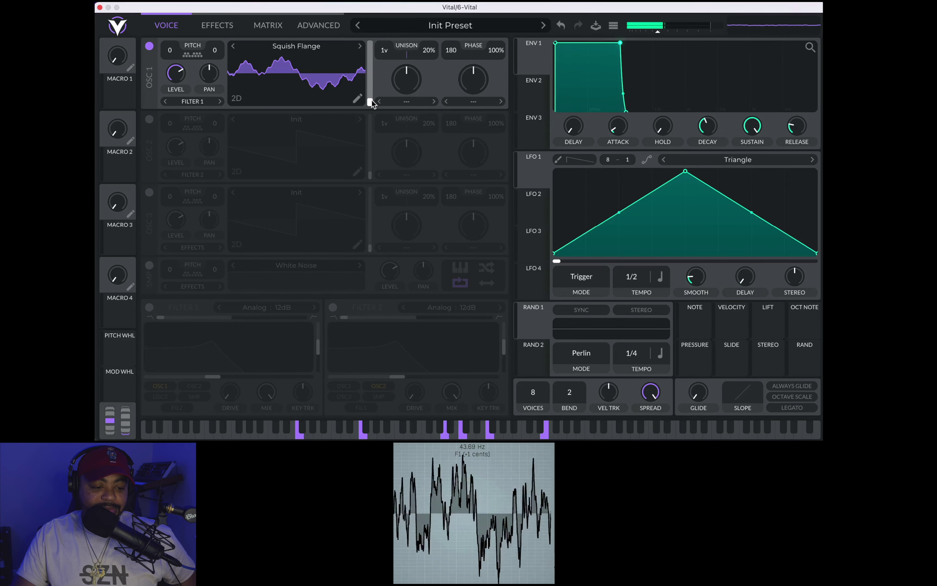
pyautogui.moveTo(372, 104)
pyautogui.mouseDown()
pyautogui.moveTo(379, 38)
pyautogui.moveTo(369, 39)
pyautogui.moveTo(366, 109)
pyautogui.mouseUp()
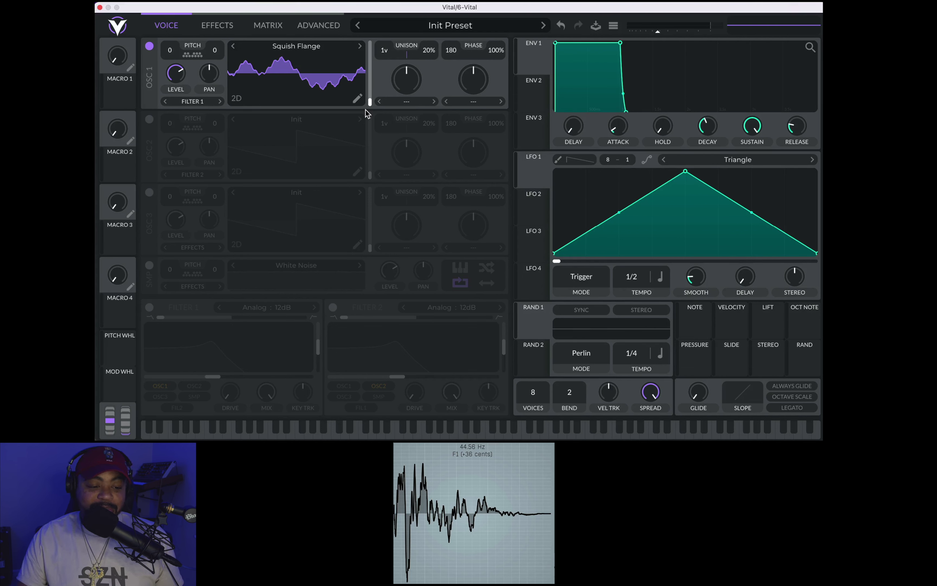
# Step: Modulate oscillator 1's wavetable position with LFO 2, using Sync mode, a 16/1 tempo and increased smoothing
pyautogui.moveTo(534, 211); pyautogui.dragTo(370, 96)
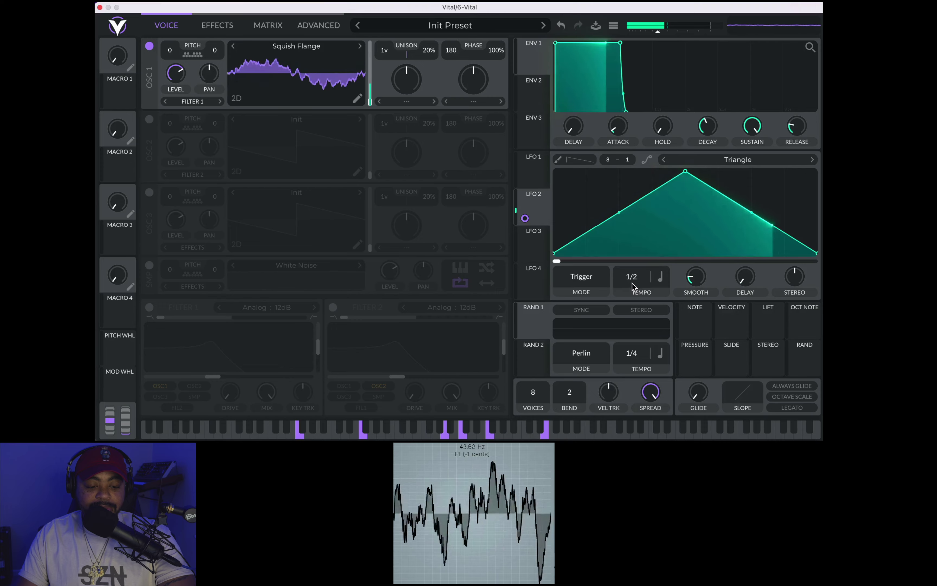
pyautogui.moveTo(632, 287); pyautogui.dragTo(634, 320)
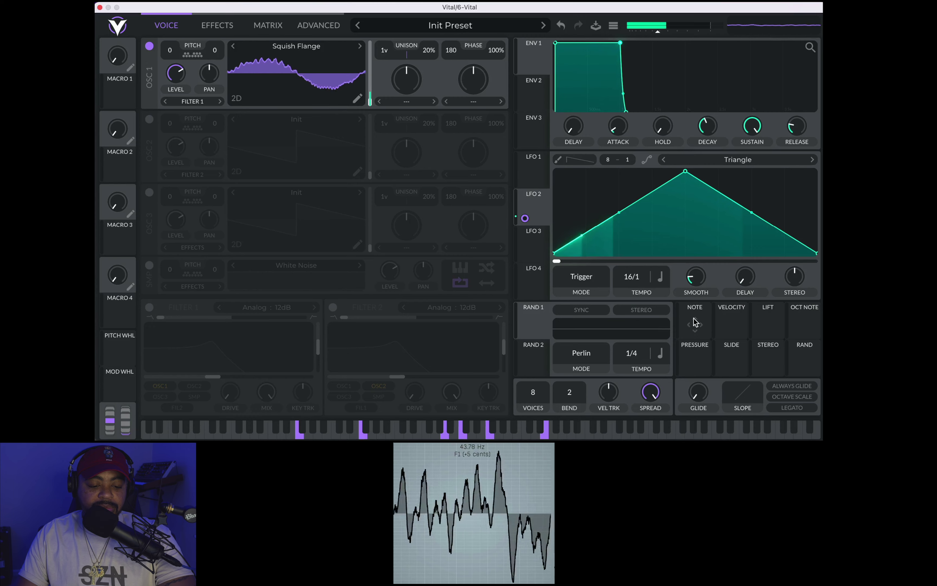
pyautogui.moveTo(697, 273)
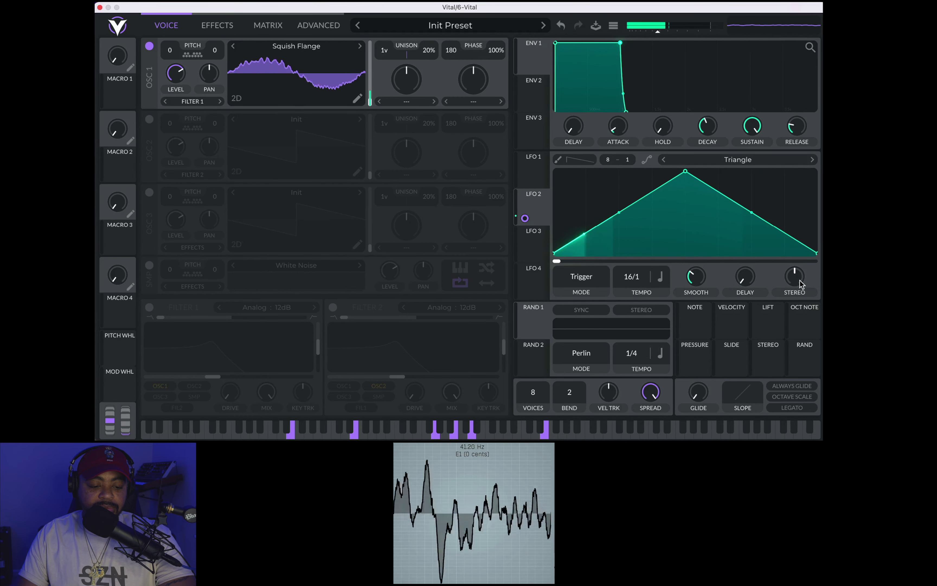
pyautogui.click(598, 275)
pyautogui.click(590, 304)
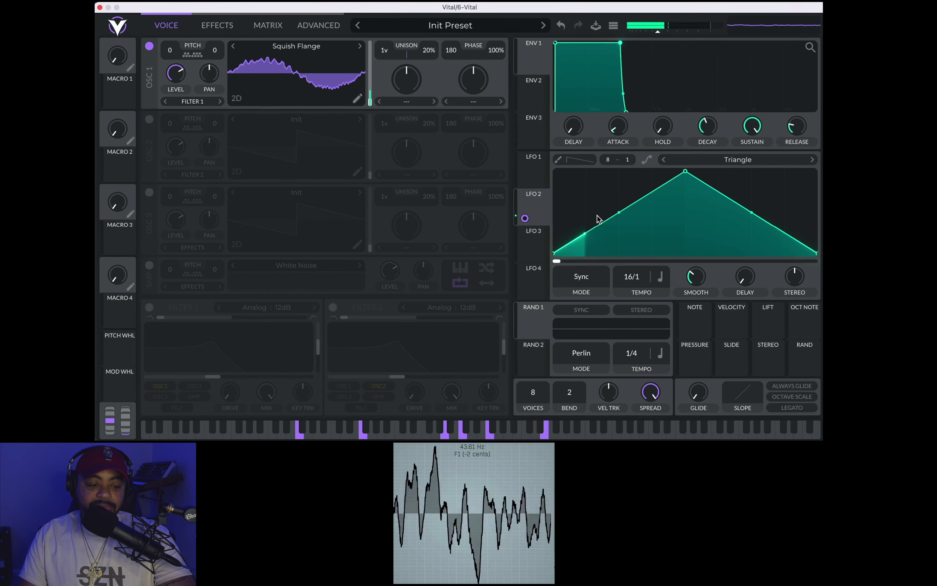
# Step: Examine oscillator 1's wavetable in the 3D and spectral displays and return to the 2D display
pyautogui.click(233, 100)
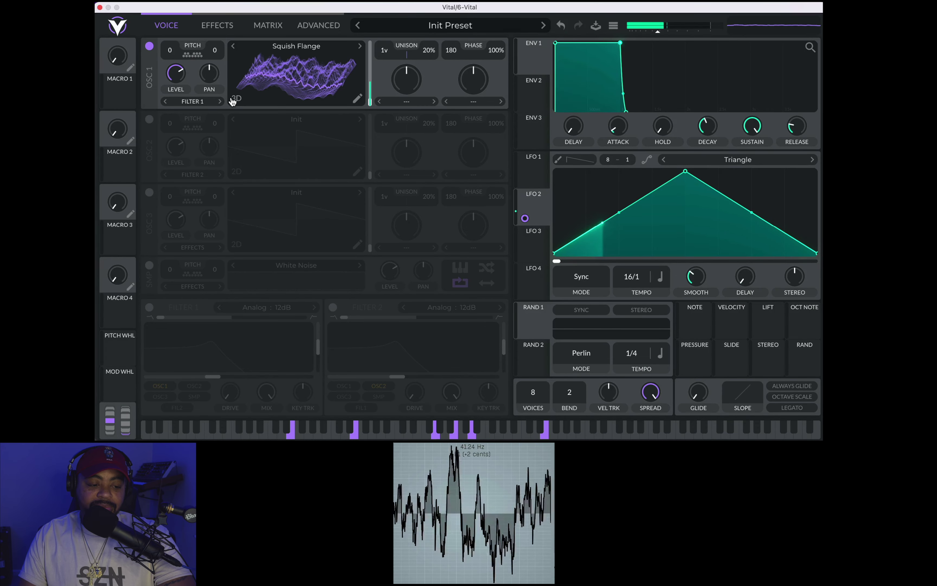
pyautogui.click(235, 100)
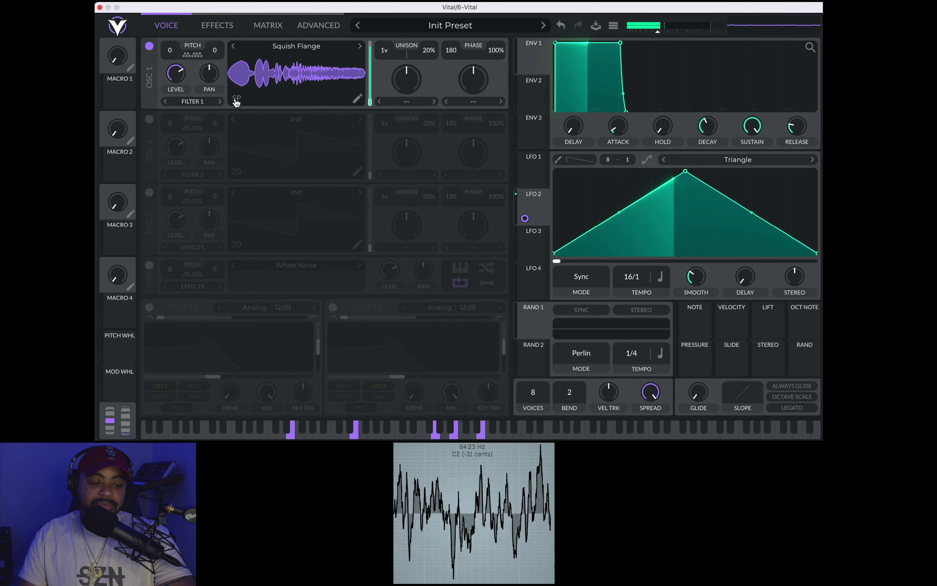
pyautogui.click(236, 101)
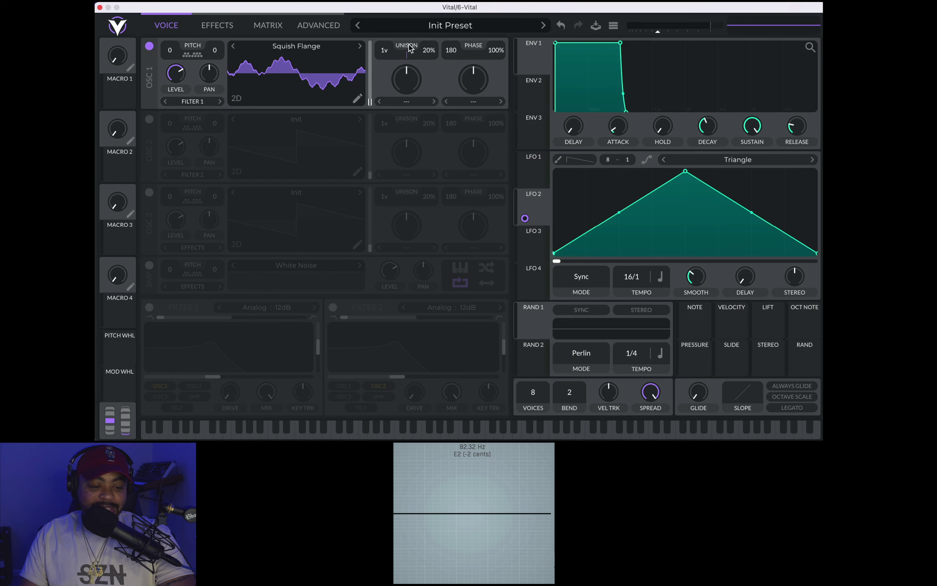
# Step: Set oscillator 1's unison to 16 voices with 8% detune
pyautogui.moveTo(380, 53); pyautogui.dragTo(385, 45)
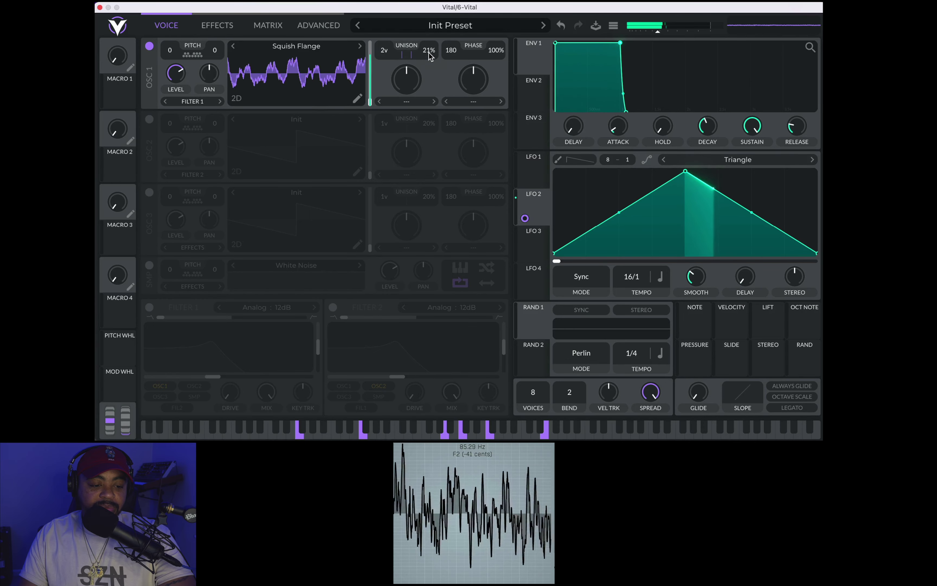
pyautogui.moveTo(429, 66); pyautogui.dragTo(429, 78)
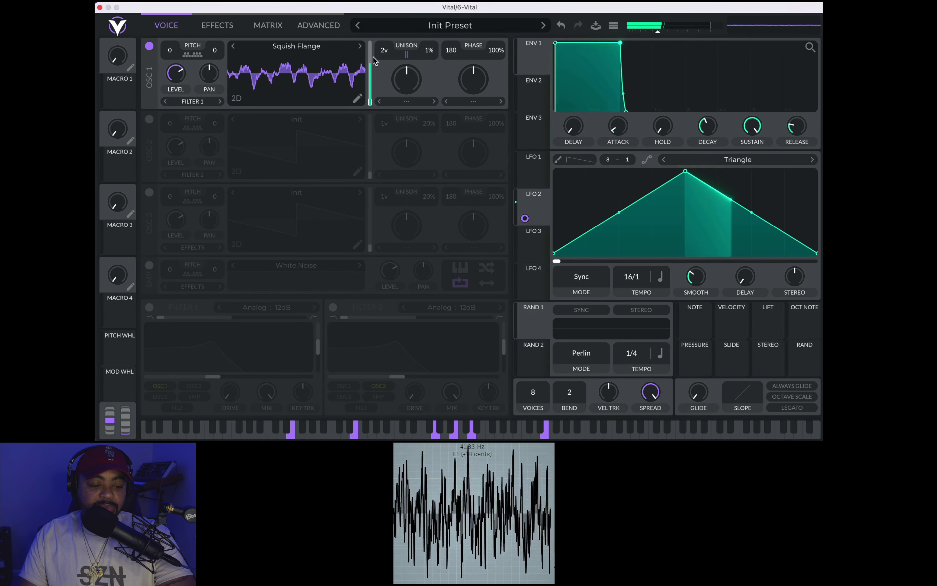
pyautogui.moveTo(382, 42); pyautogui.dragTo(431, 31)
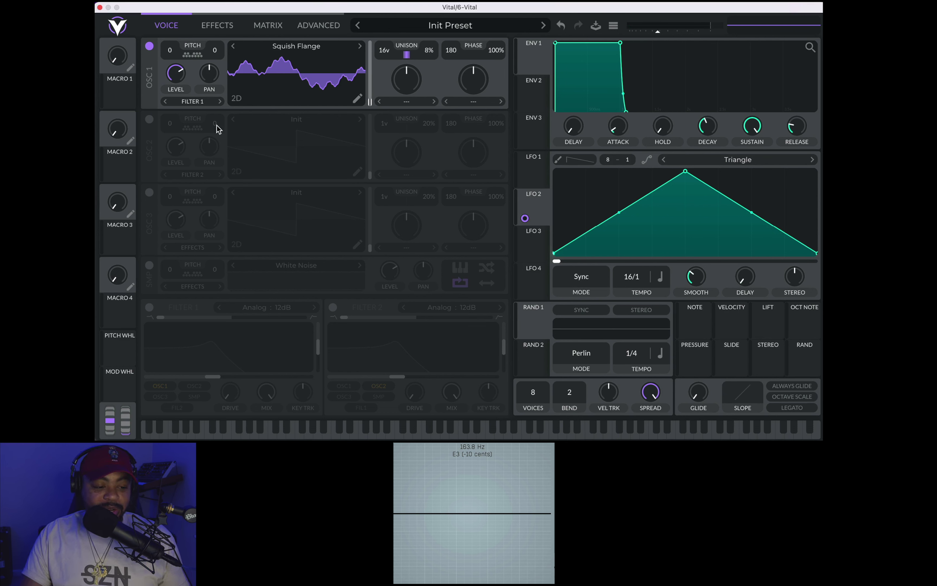
# Step: Check oscillator 1's output routing, enable Filter 1 and set its type to Ladder 24dB
pyautogui.click(198, 103)
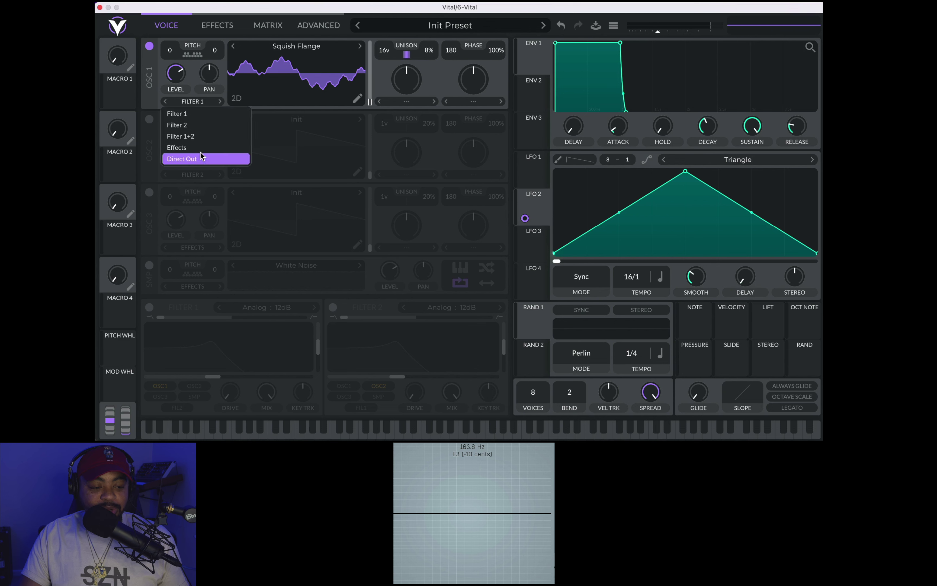
pyautogui.click(150, 308)
pyautogui.click(286, 308)
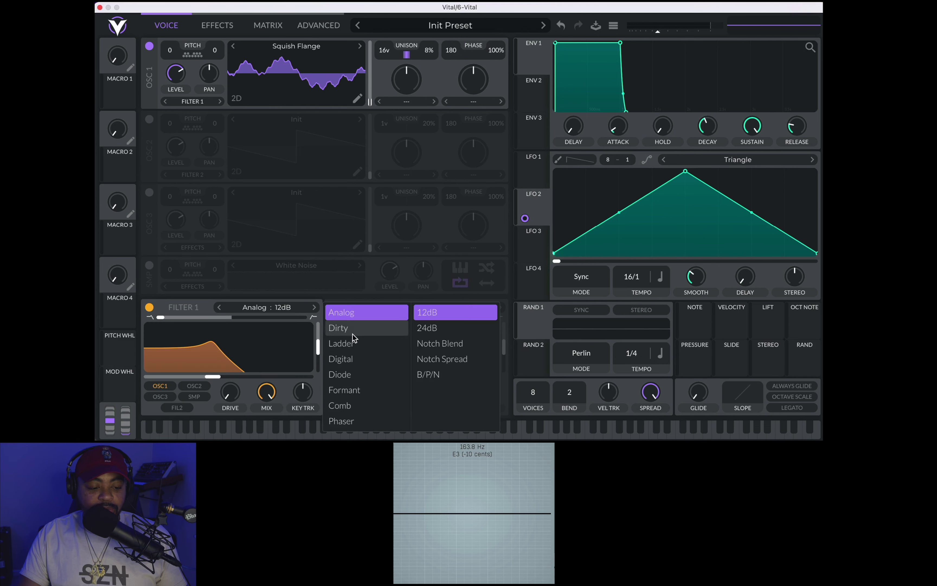
pyautogui.click(350, 344)
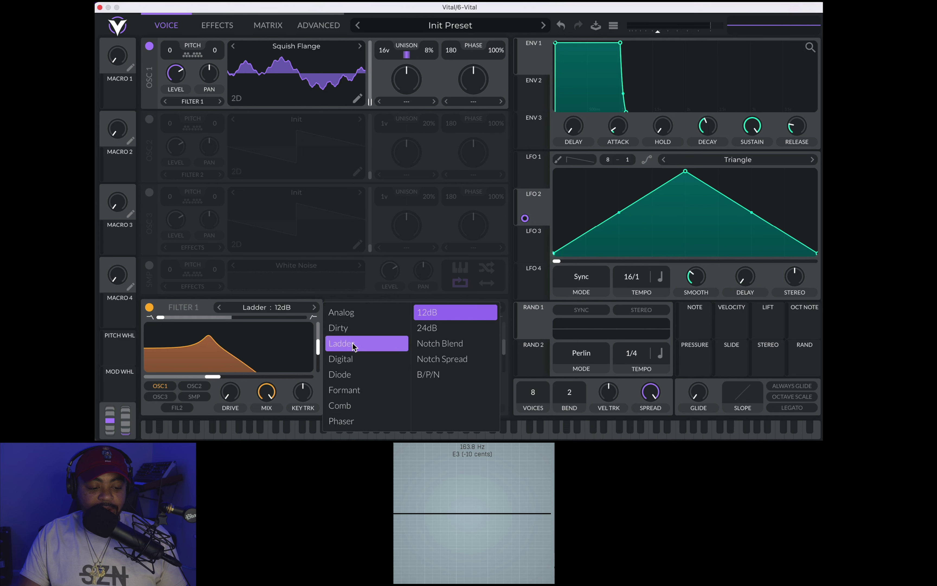
pyautogui.click(429, 329)
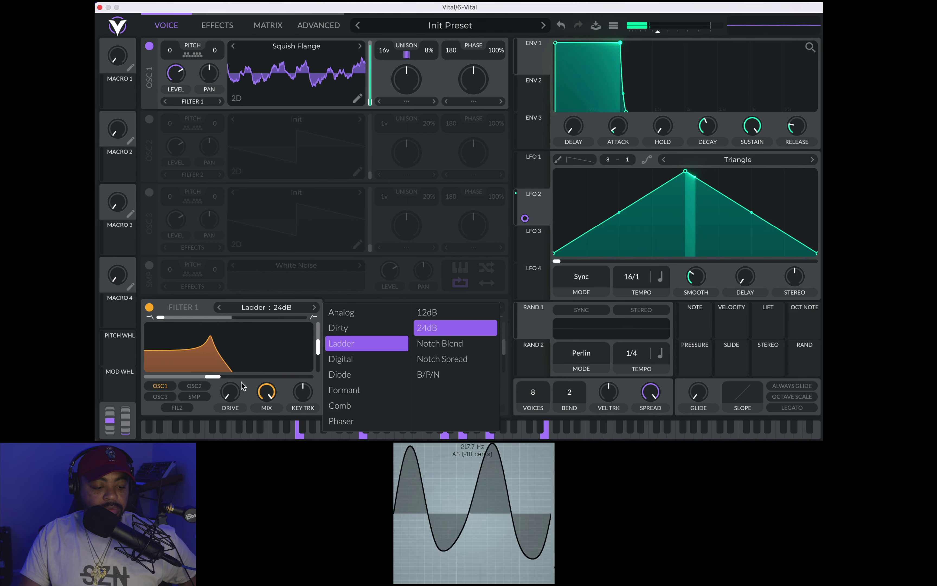
# Step: Try out Filter 1's cutoff by sweeping it up and down between about -21 and 36 semitones
pyautogui.click(218, 378)
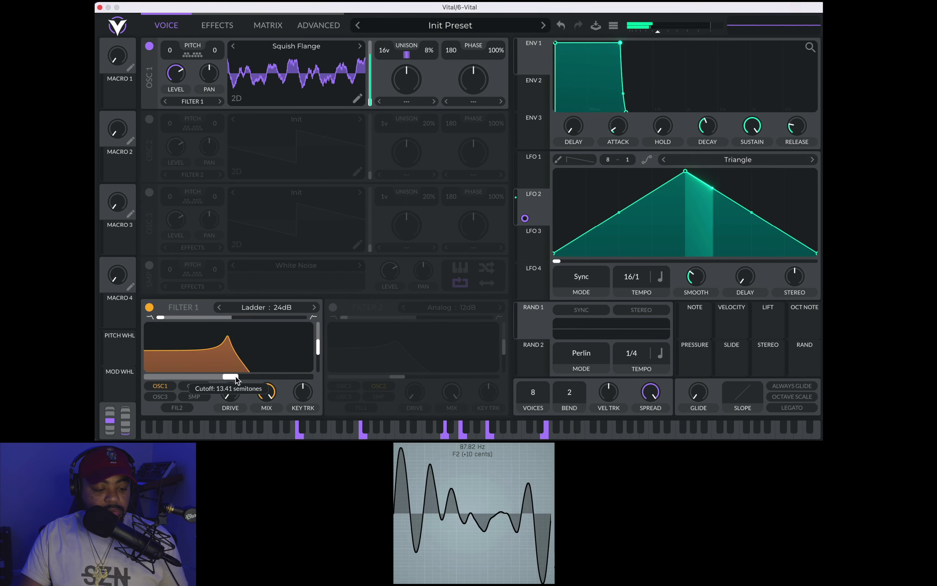
pyautogui.moveTo(247, 382); pyautogui.dragTo(290, 383)
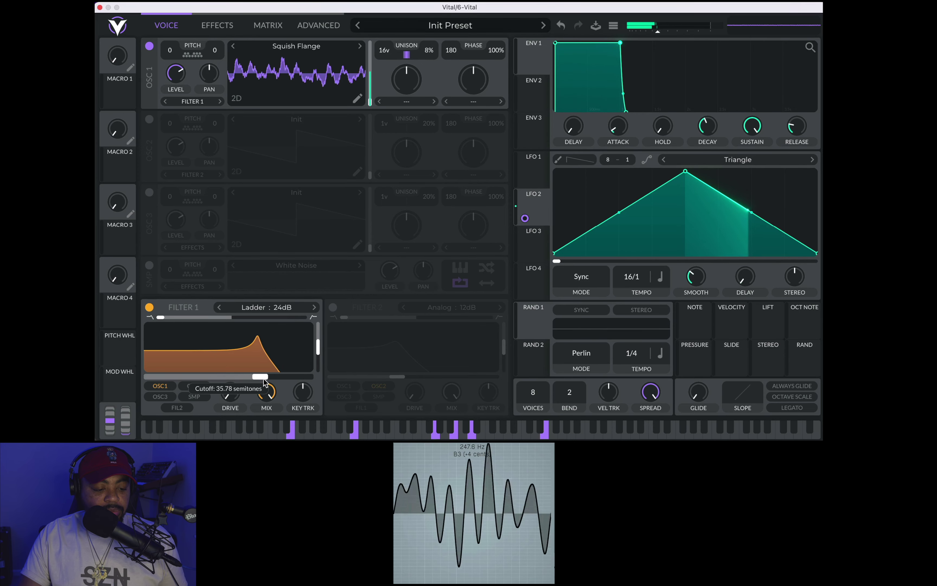
pyautogui.moveTo(264, 382); pyautogui.dragTo(219, 381)
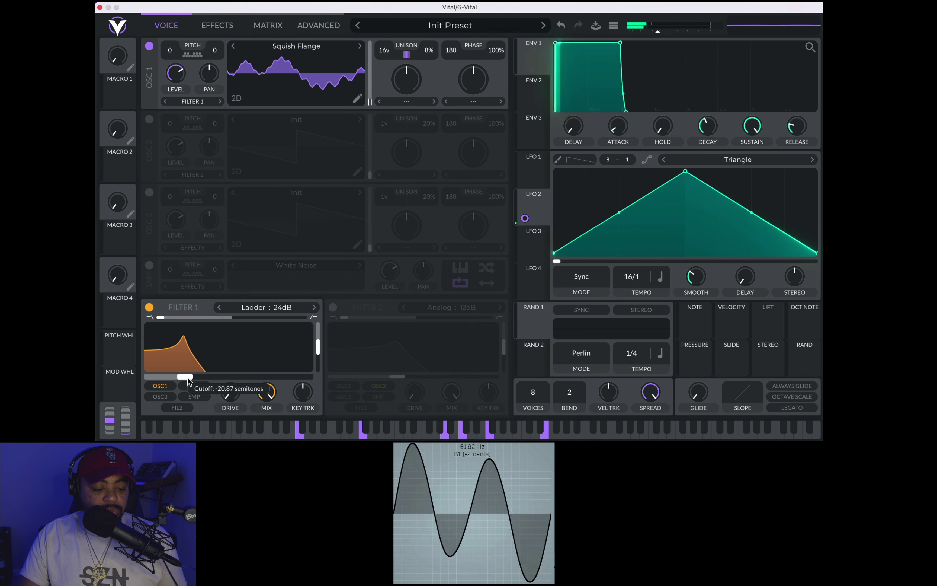
pyautogui.moveTo(189, 382); pyautogui.dragTo(265, 379)
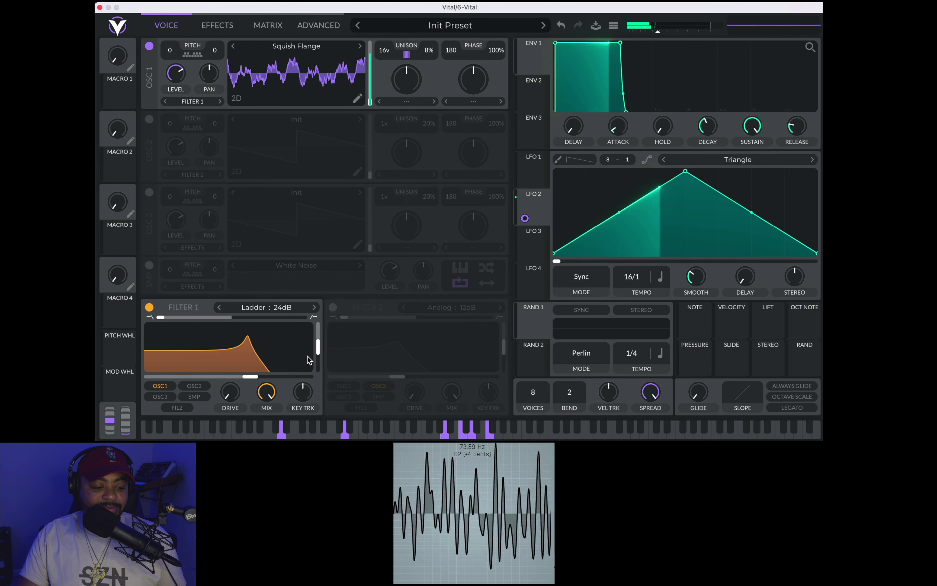
# Step: Raise Filter 1's drive to maximum and adjust its cutoff and resonance to a slightly raised cutoff with moderate resonance
pyautogui.moveTo(312, 371); pyautogui.dragTo(312, 377)
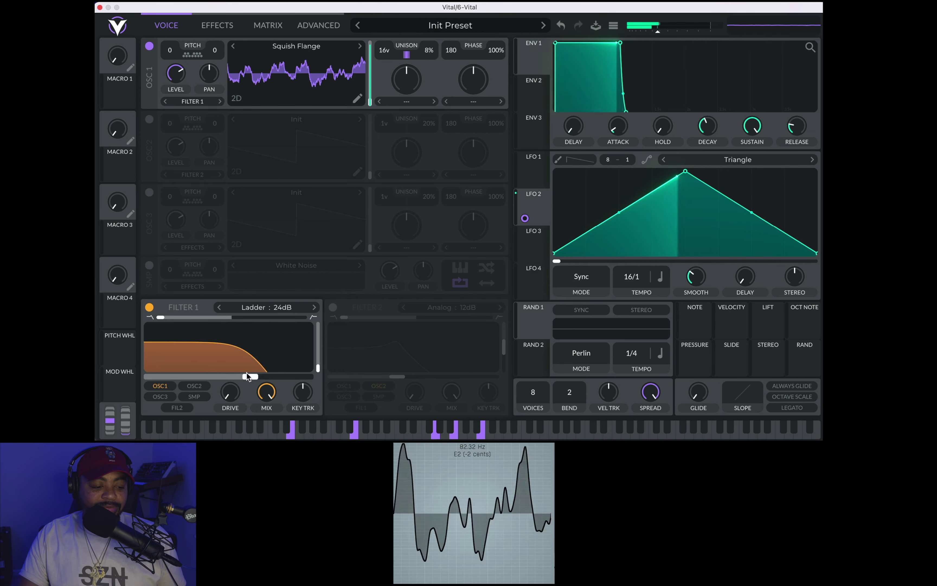
pyautogui.moveTo(251, 371); pyautogui.dragTo(227, 378)
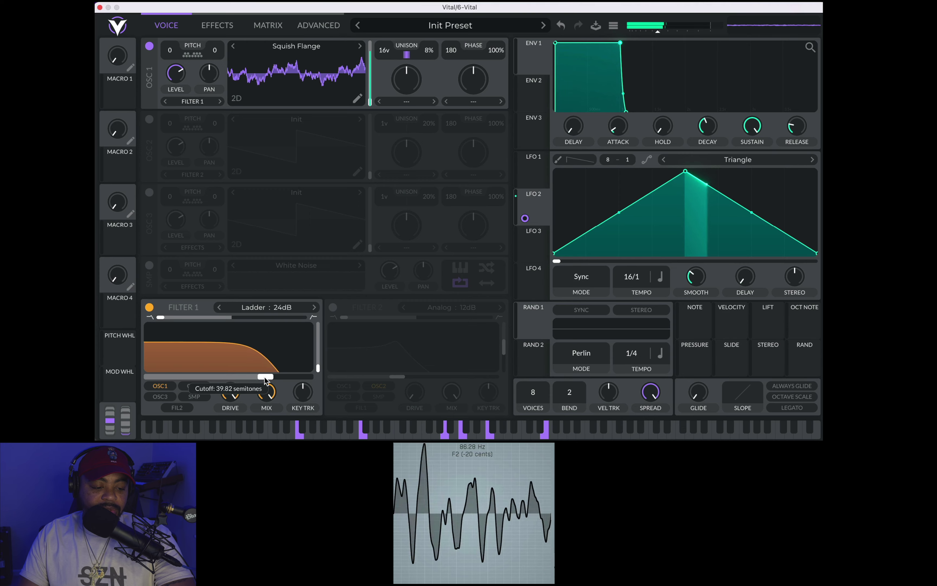
pyautogui.moveTo(275, 379); pyautogui.dragTo(238, 376)
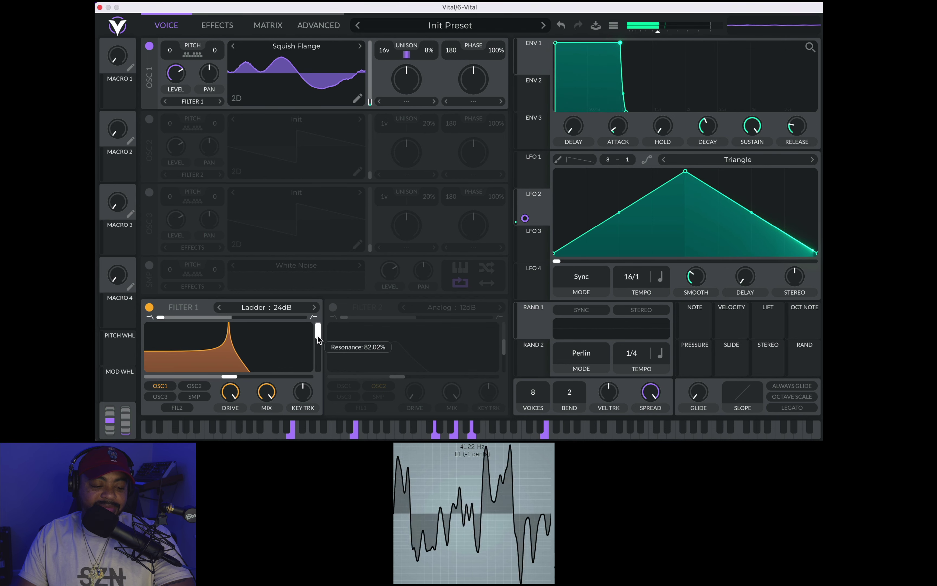
pyautogui.moveTo(232, 376); pyautogui.dragTo(215, 378)
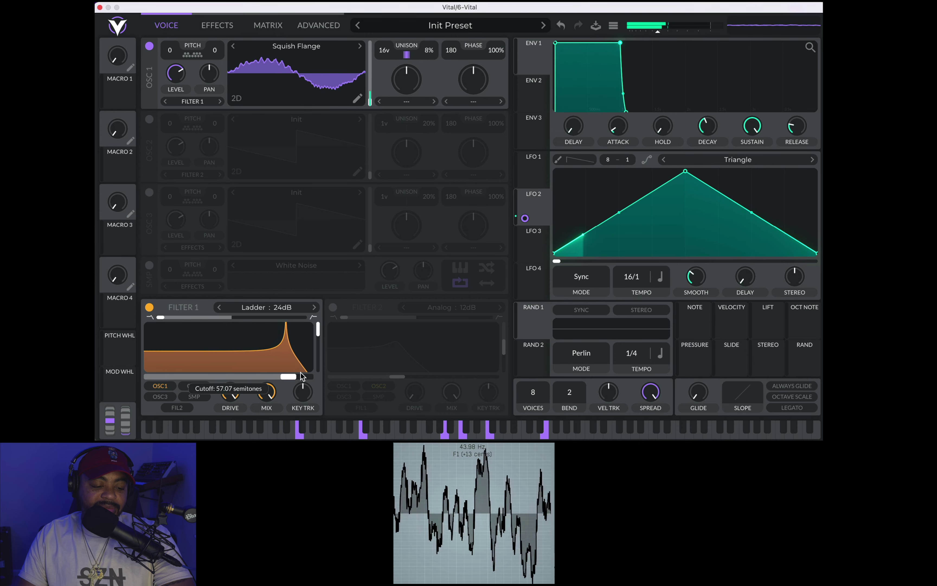
pyautogui.moveTo(303, 376); pyautogui.dragTo(202, 378)
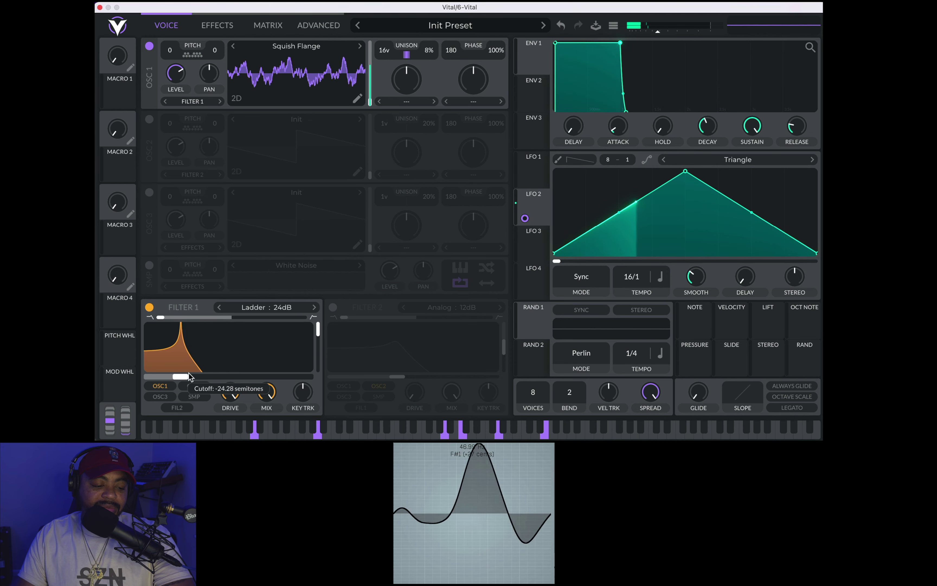
pyautogui.moveTo(268, 370); pyautogui.dragTo(316, 361)
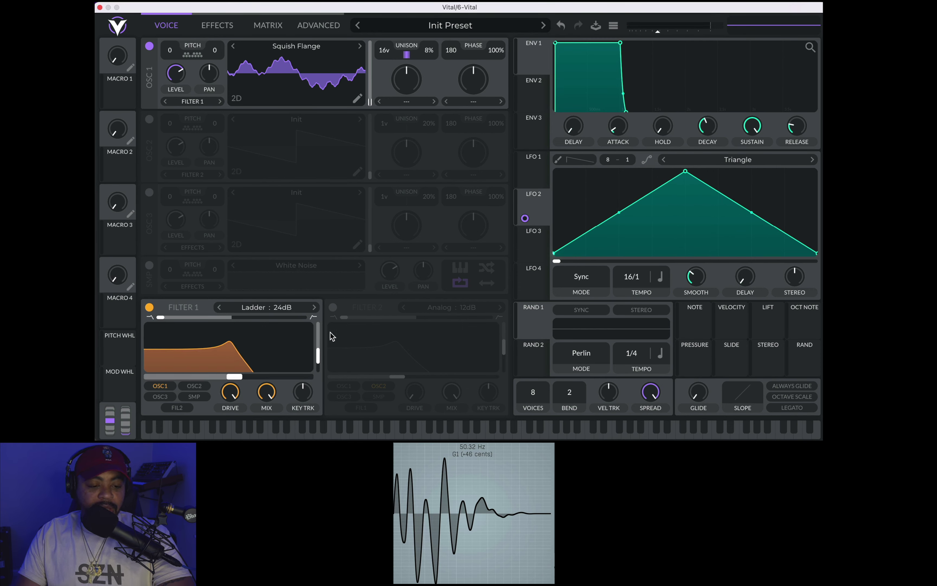
# Step: Assign Envelope 2 to Filter 1's cutoff and shape it with zero attack, longer decay, reduced sustain and a longer release
pyautogui.click(531, 98)
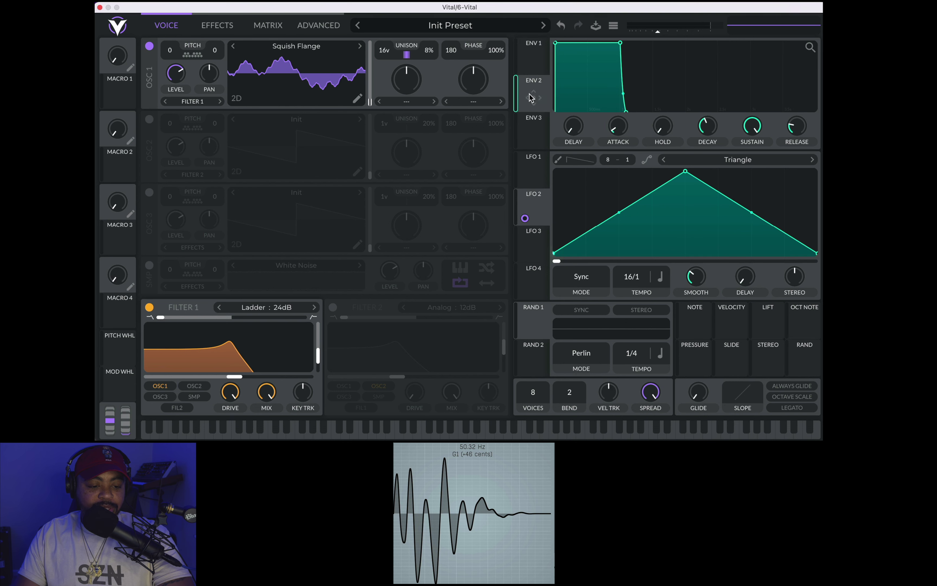
pyautogui.moveTo(527, 109); pyautogui.dragTo(424, 192)
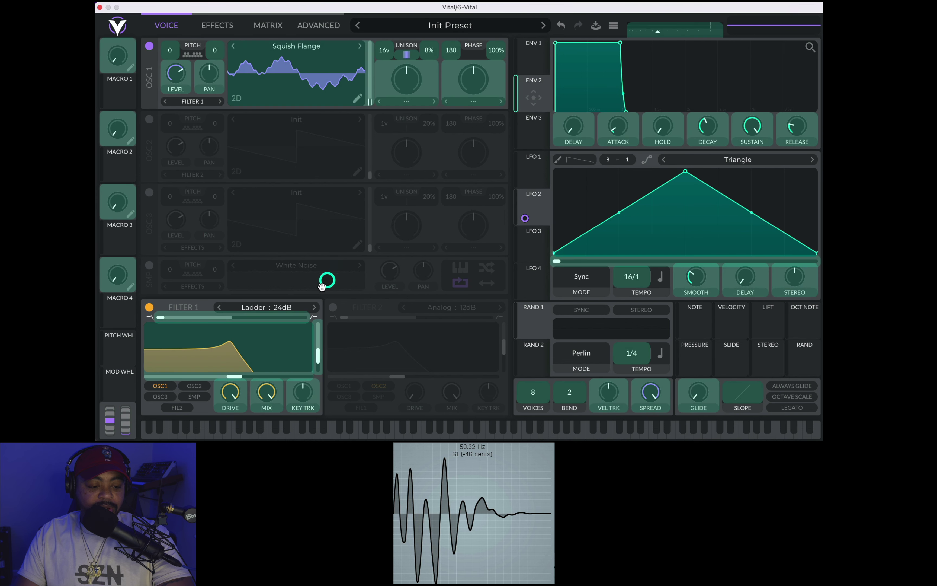
pyautogui.moveTo(322, 285); pyautogui.dragTo(235, 367)
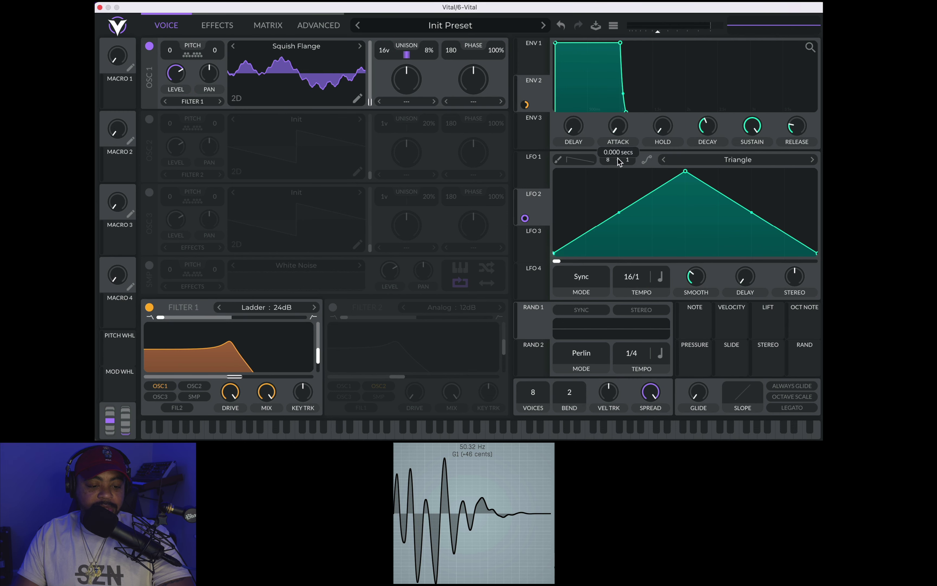
pyautogui.moveTo(706, 124); pyautogui.dragTo(726, 126)
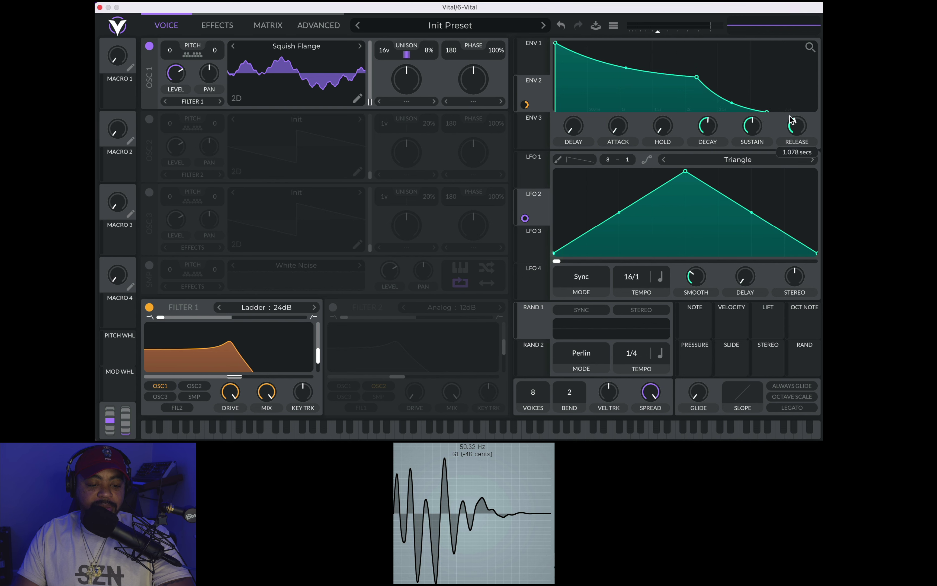
pyautogui.moveTo(792, 120); pyautogui.dragTo(793, 115)
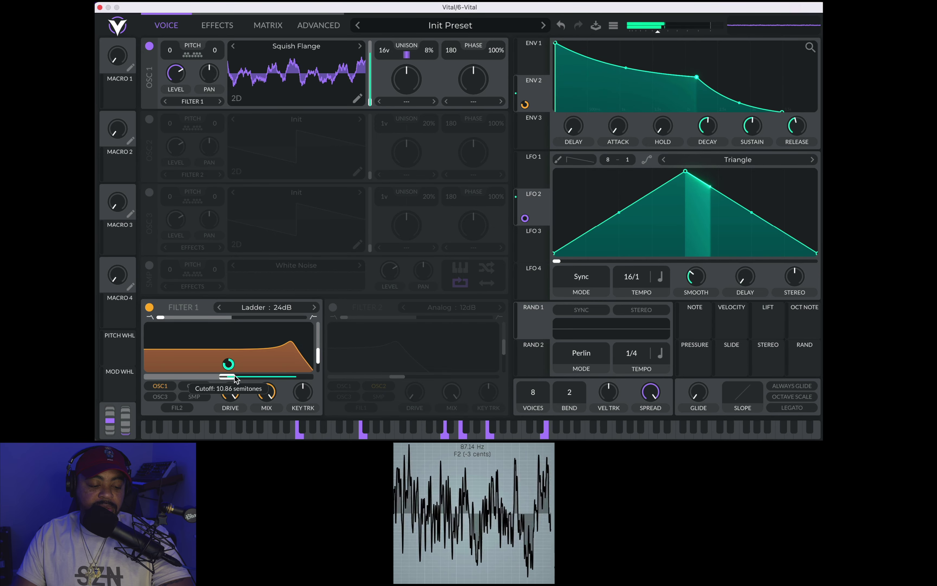
# Step: Lower Filter 1's cutoff to about -50 semitones with about 56% resonance, and extend Envelope 2's decay beyond 3 seconds with less sustain
pyautogui.moveTo(193, 377); pyautogui.dragTo(155, 378)
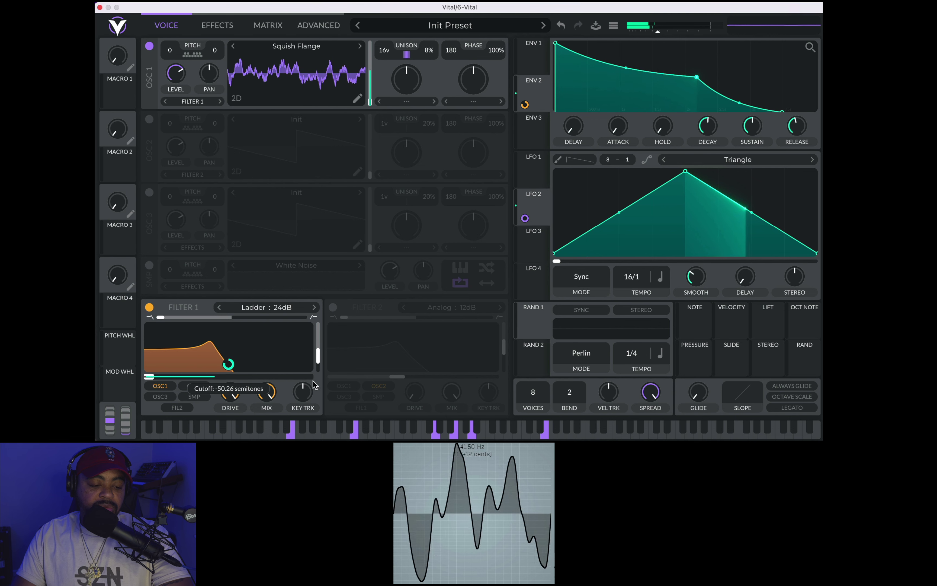
pyautogui.moveTo(318, 356); pyautogui.dragTo(318, 344)
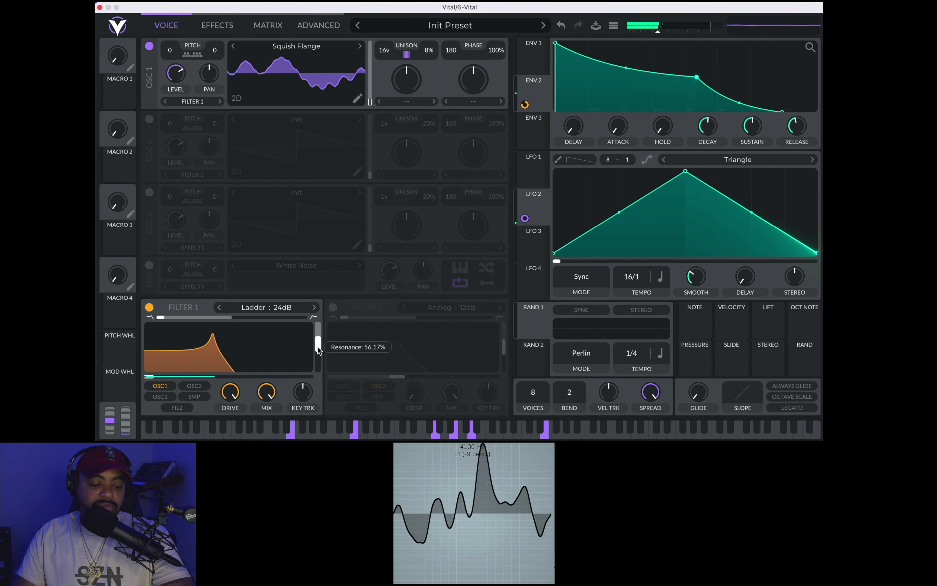
pyautogui.moveTo(703, 144); pyautogui.dragTo(750, 144)
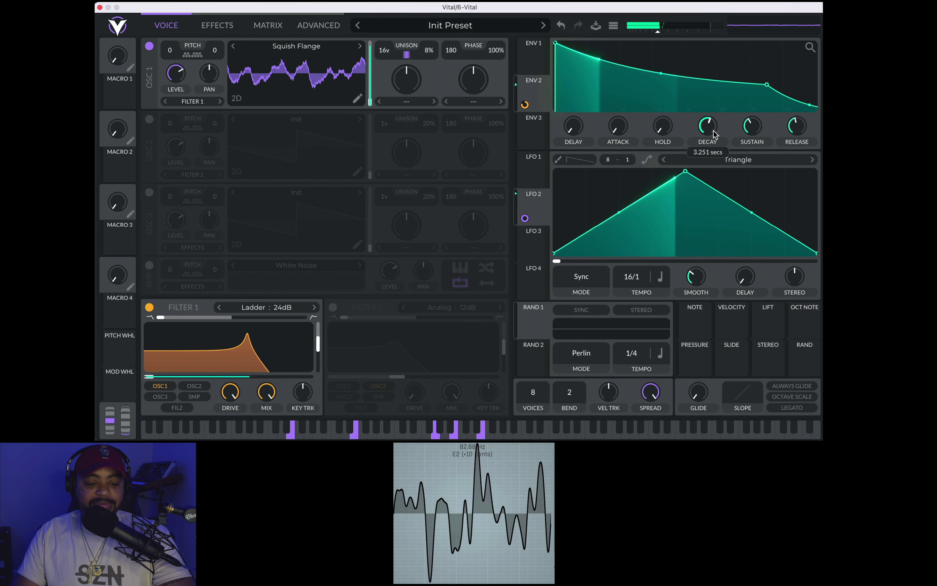
pyautogui.moveTo(715, 134); pyautogui.dragTo(715, 133)
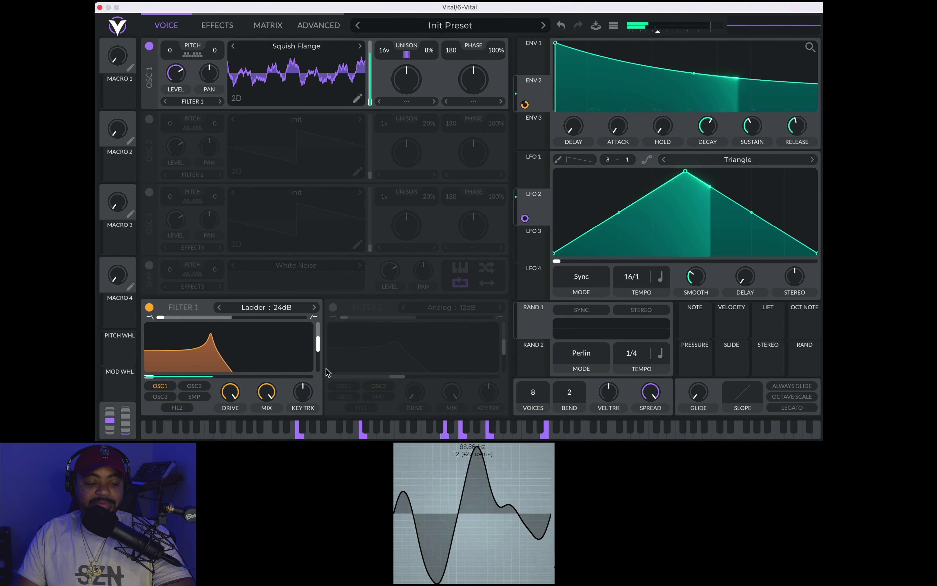
# Step: Change Filter 1's type to Dirty 24dB, keeping resonance moderate and backing the drive off from maximum
pyautogui.moveTo(320, 337)
pyautogui.mouseDown()
pyautogui.moveTo(323, 325)
pyautogui.moveTo(323, 337)
pyautogui.mouseUp()
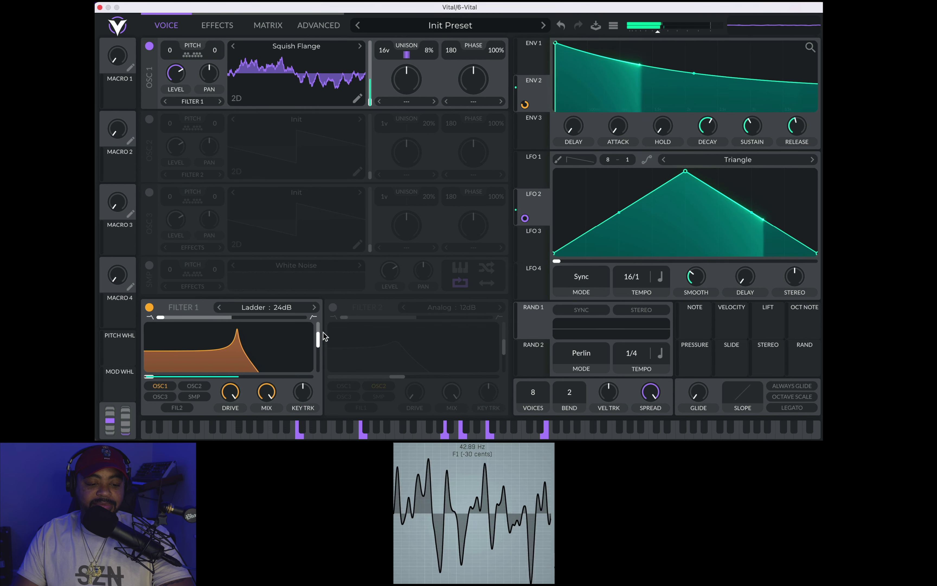
pyautogui.click(267, 307)
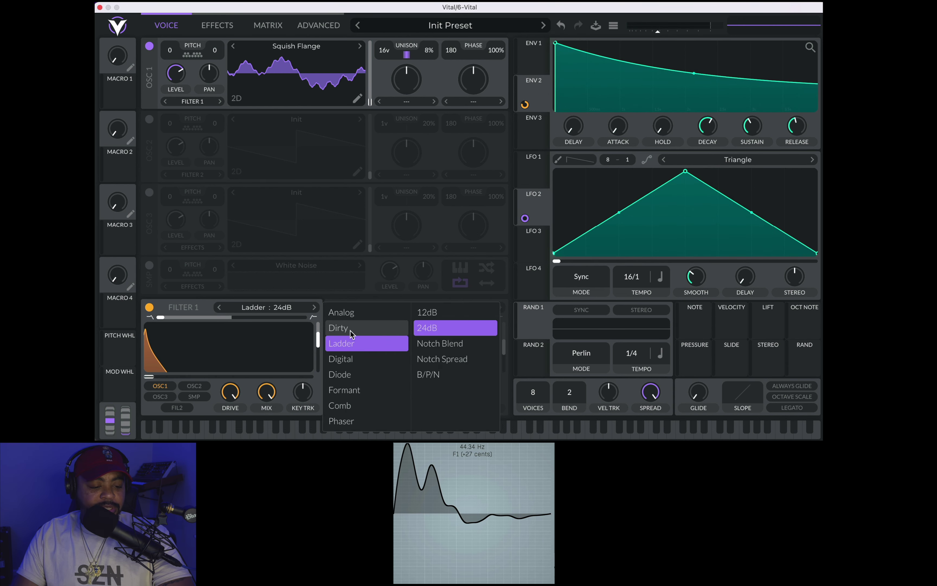
pyautogui.click(338, 328)
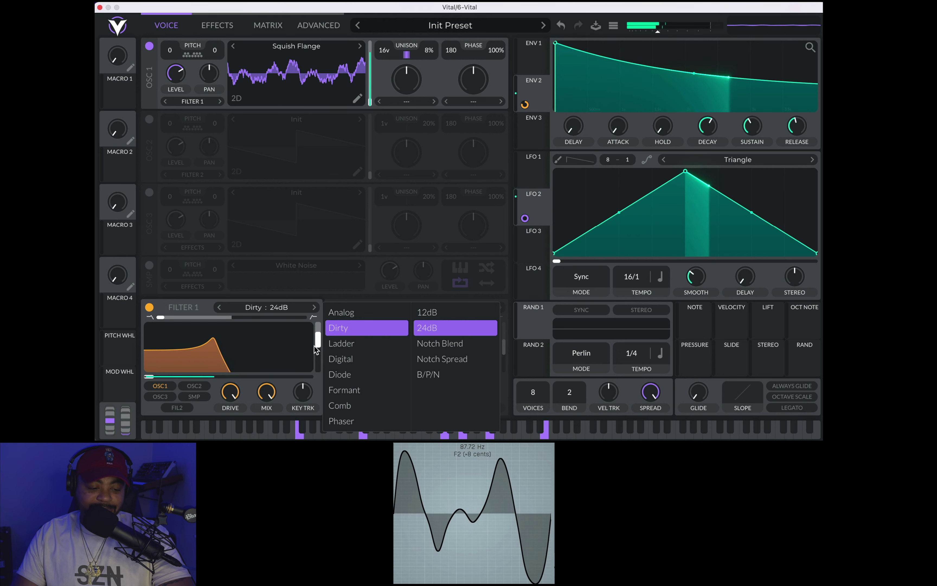
pyautogui.moveTo(318, 347)
pyautogui.mouseDown()
pyautogui.moveTo(319, 367)
pyautogui.moveTo(316, 352)
pyautogui.mouseUp()
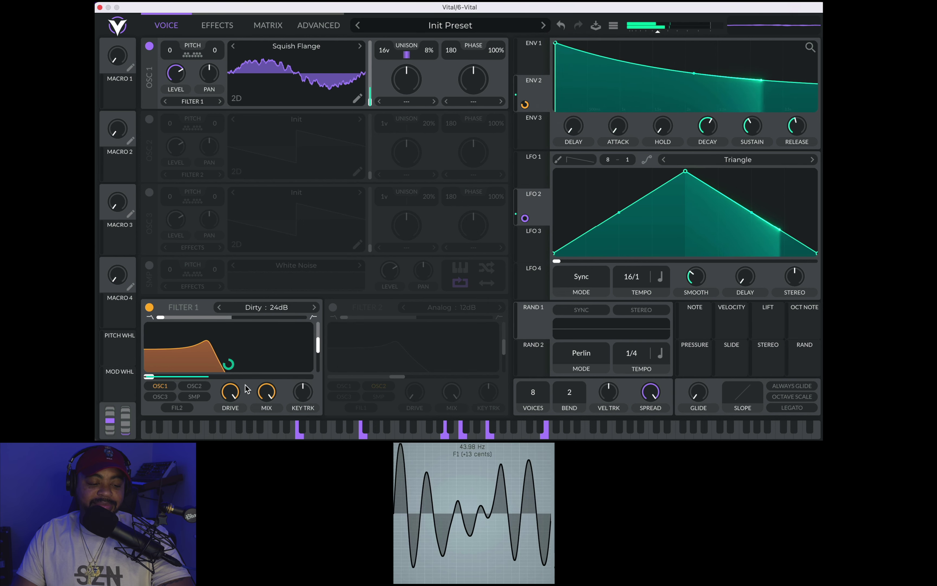
pyautogui.moveTo(230, 395)
pyautogui.moveTo(230, 394); pyautogui.dragTo(231, 405)
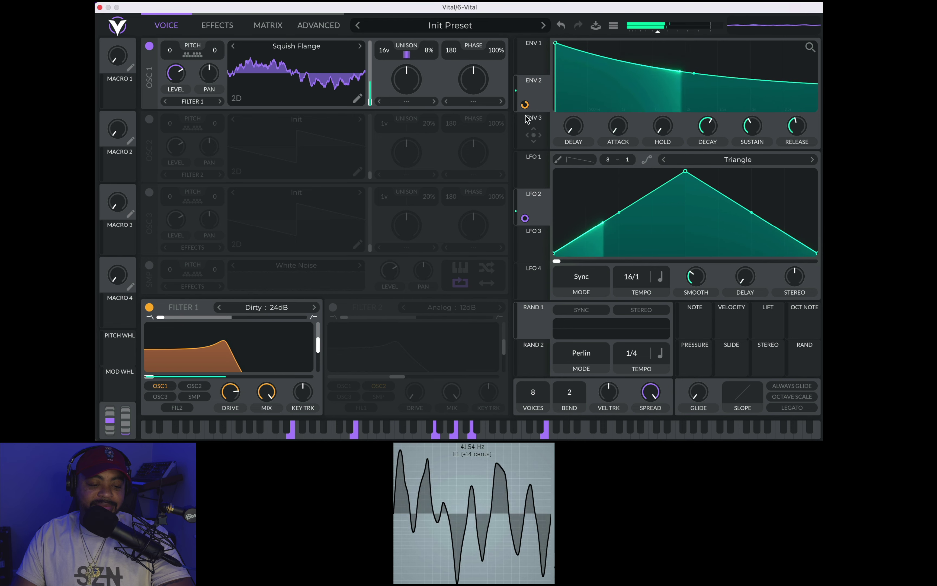
# Step: Reduce Envelope 2's modulation amount on Filter 1's cutoff and settle on a fairly low cutoff with moderate resonance
pyautogui.moveTo(525, 105)
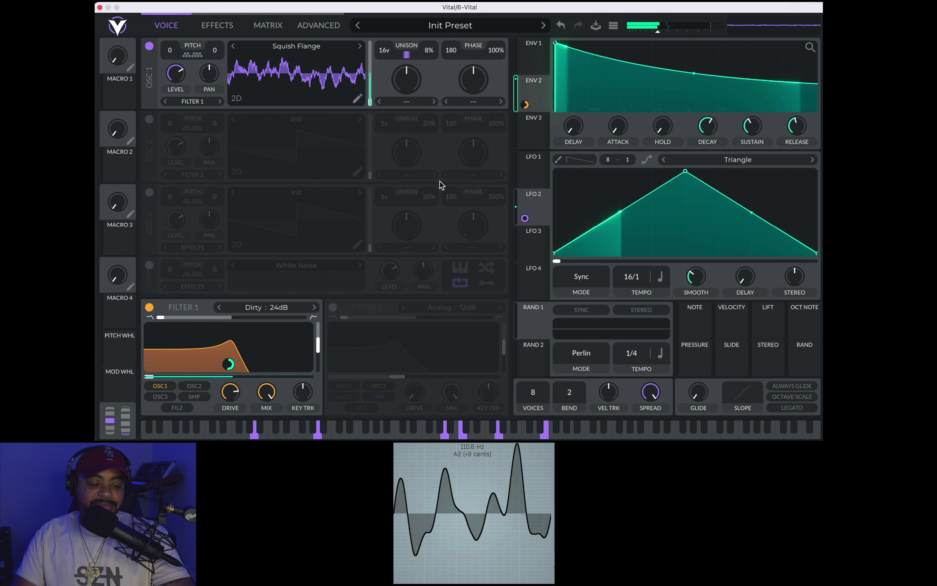
pyautogui.moveTo(153, 377); pyautogui.dragTo(230, 367)
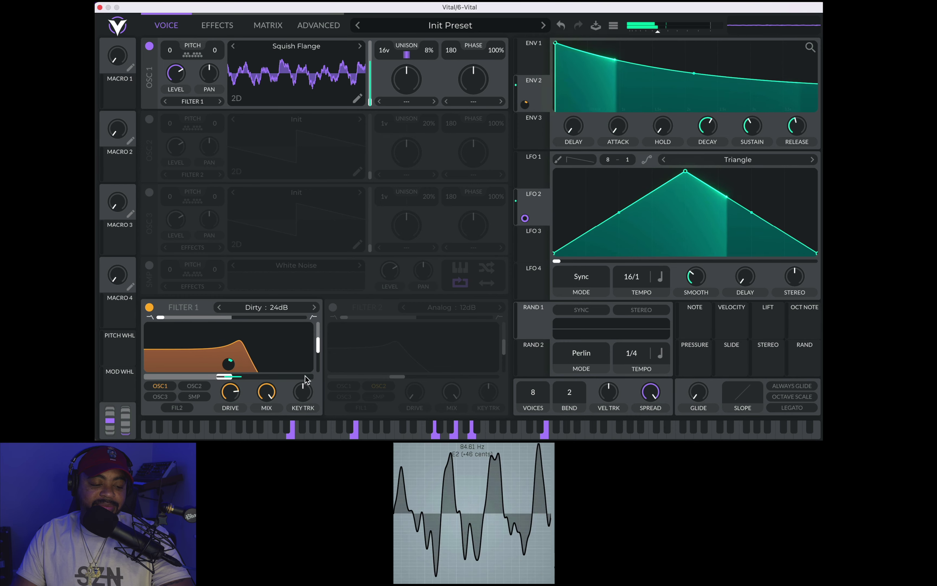
pyautogui.moveTo(316, 353); pyautogui.dragTo(316, 336)
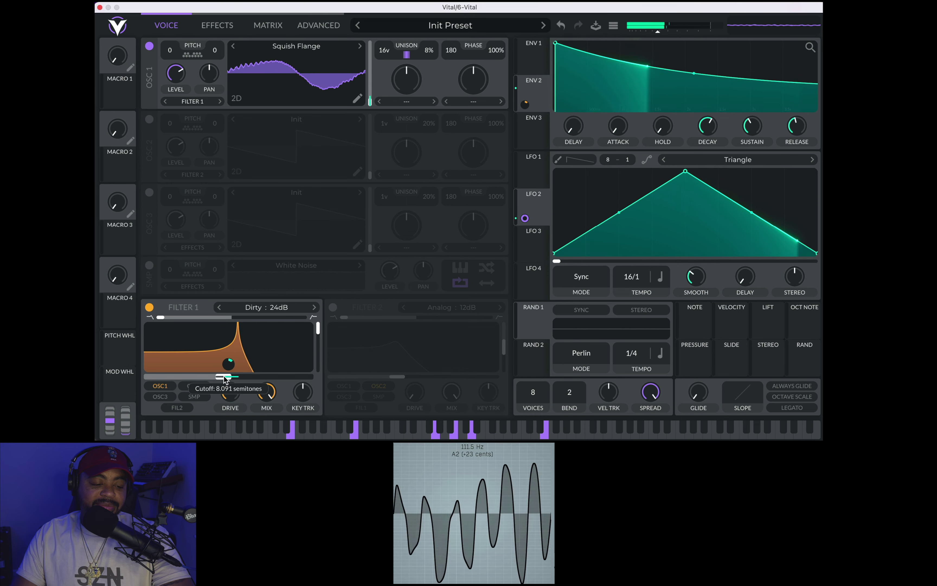
pyautogui.moveTo(225, 376); pyautogui.dragTo(188, 376)
pyautogui.moveTo(315, 337)
pyautogui.mouseDown()
pyautogui.moveTo(308, 363)
pyautogui.moveTo(313, 356)
pyautogui.mouseUp()
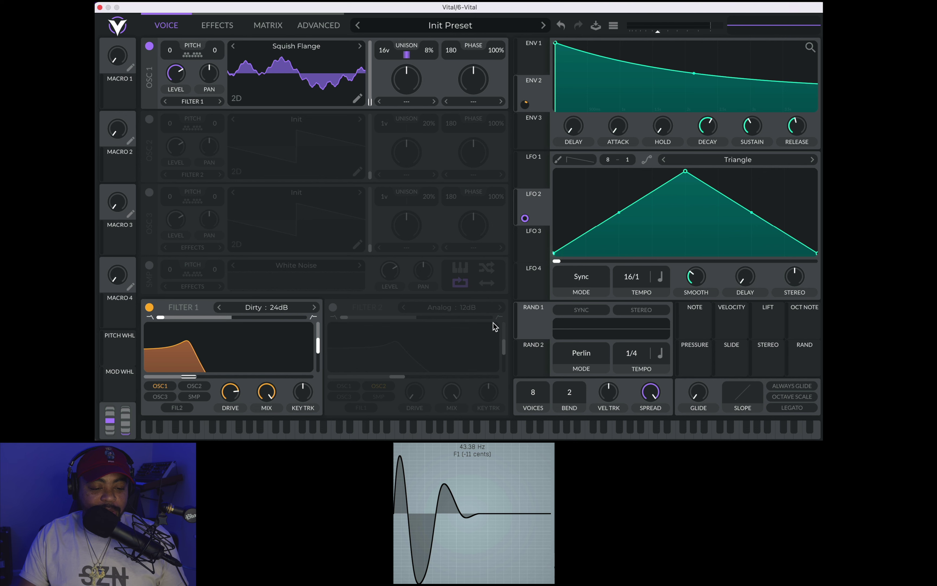
# Step: Enable oscillator 2 and load the Pink Noise wavetable into it
pyautogui.click(149, 120)
pyautogui.click(327, 123)
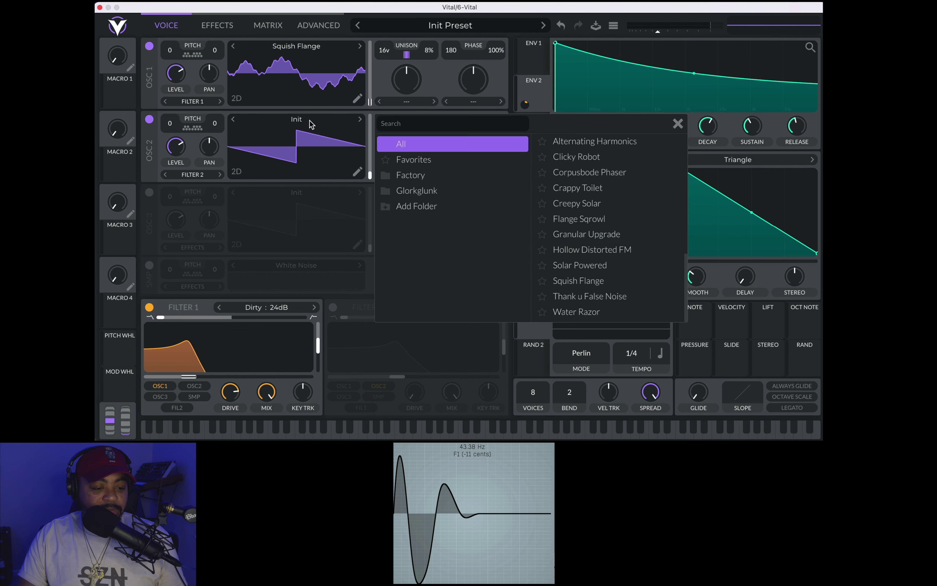
pyautogui.scroll(-5, 598, 193)
pyautogui.click(598, 159)
# Step: Turn off oscillator 1 to isolate the noise and lower oscillator 2's level
pyautogui.click(149, 46)
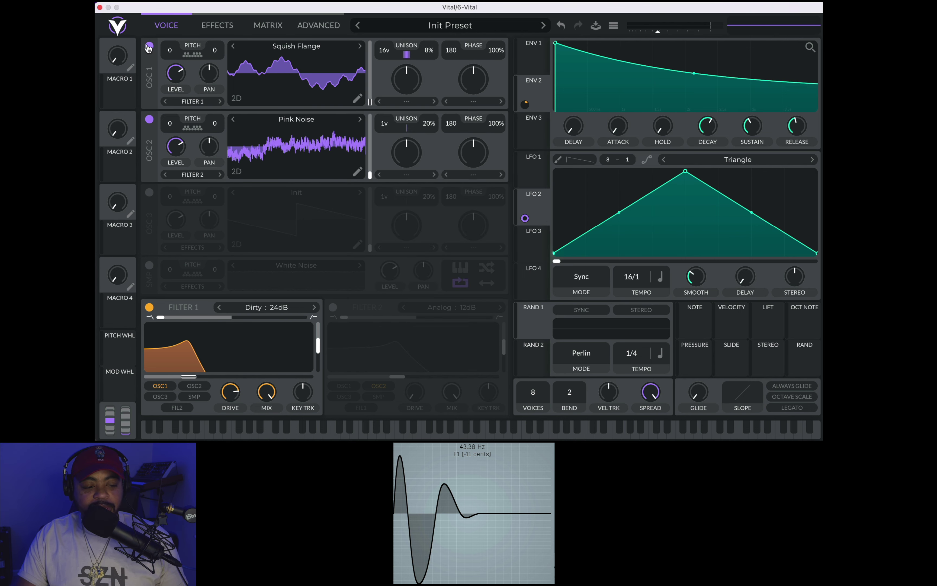
pyautogui.click(149, 47)
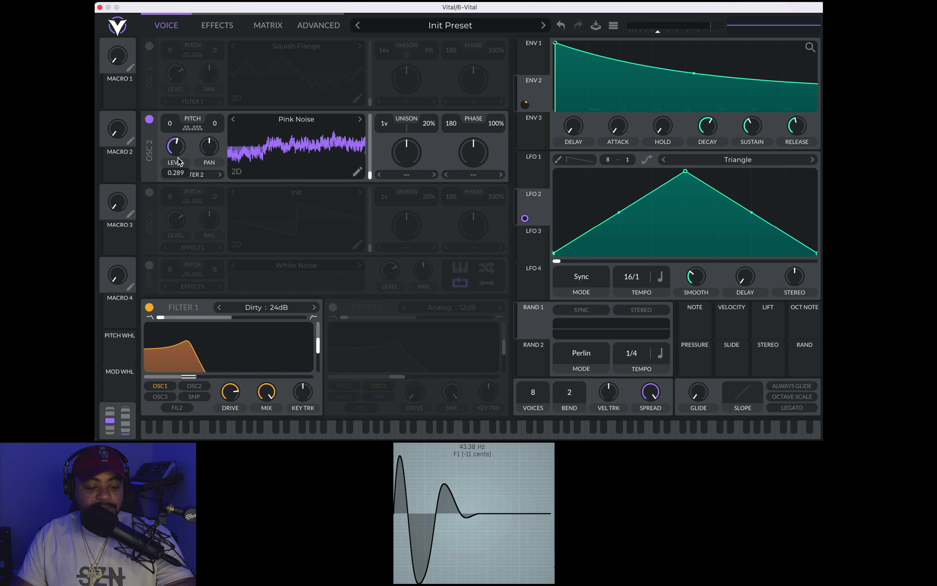
pyautogui.moveTo(180, 164); pyautogui.dragTo(179, 154)
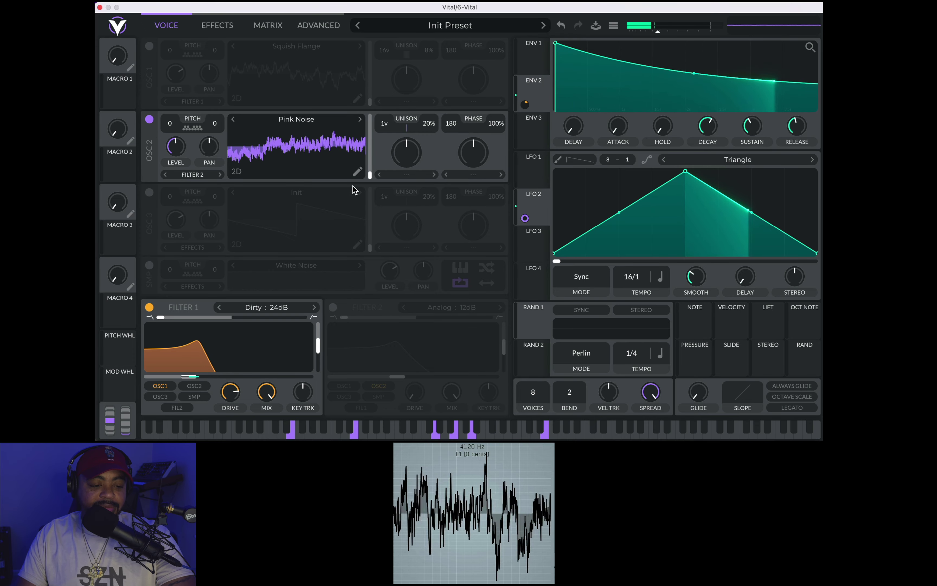
# Step: Modulate oscillator 2's wavetable position with LFO 2 at about 130.5 and raise Filter 1's cutoff well above the middle
pyautogui.moveTo(370, 174)
pyautogui.mouseDown()
pyautogui.moveTo(374, 120)
pyautogui.moveTo(373, 195)
pyautogui.mouseUp()
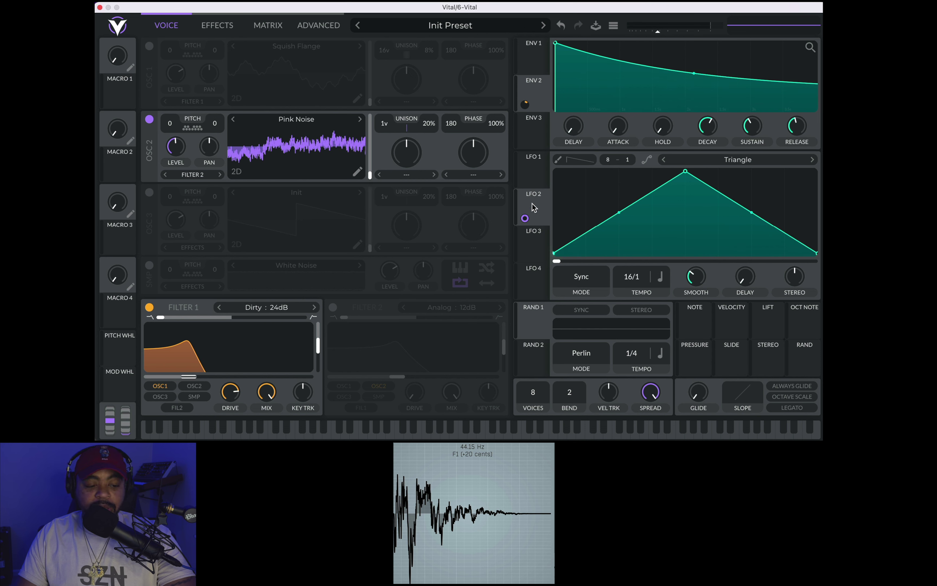
pyautogui.moveTo(526, 206); pyautogui.dragTo(371, 151)
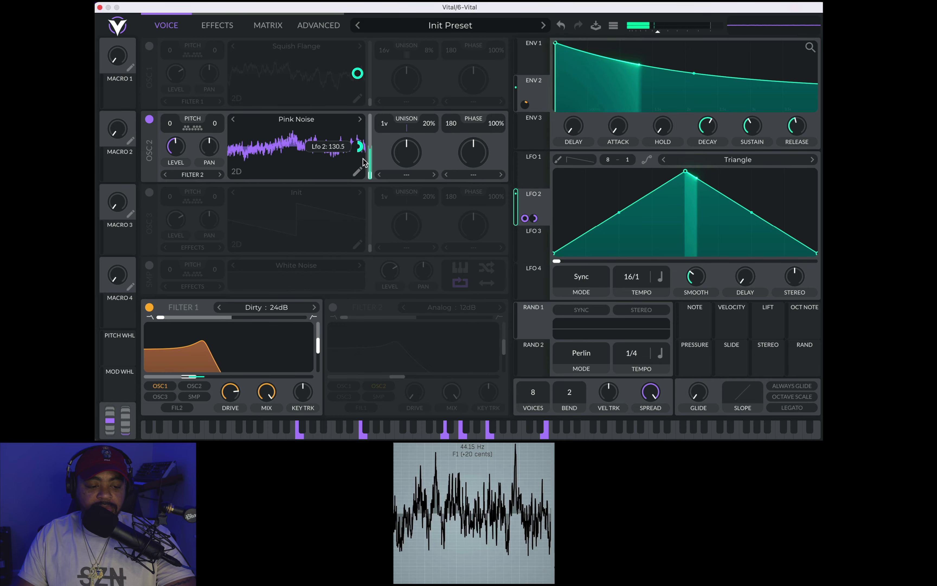
pyautogui.moveTo(371, 176)
pyautogui.mouseDown()
pyautogui.moveTo(371, 158)
pyautogui.moveTo(370, 174)
pyautogui.mouseUp()
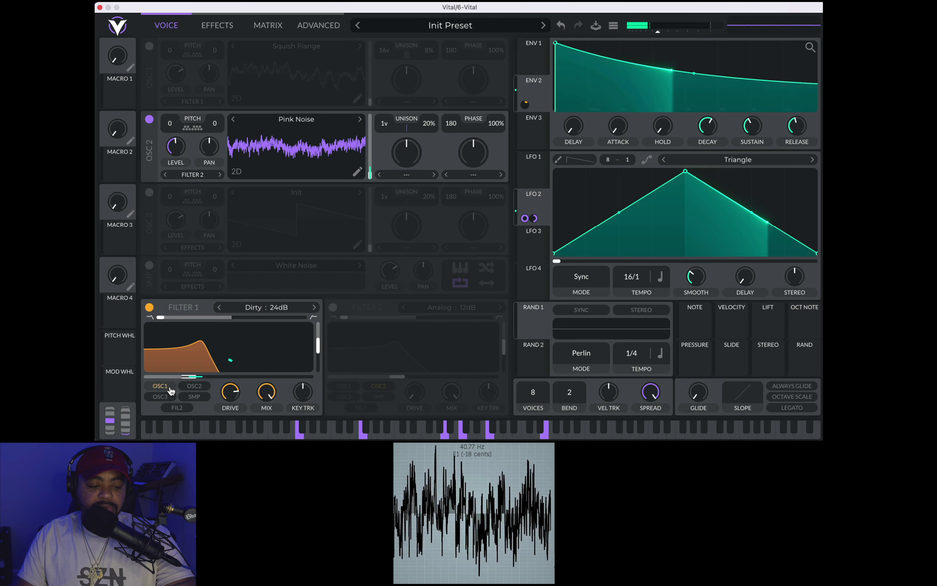
pyautogui.moveTo(191, 376); pyautogui.dragTo(274, 375)
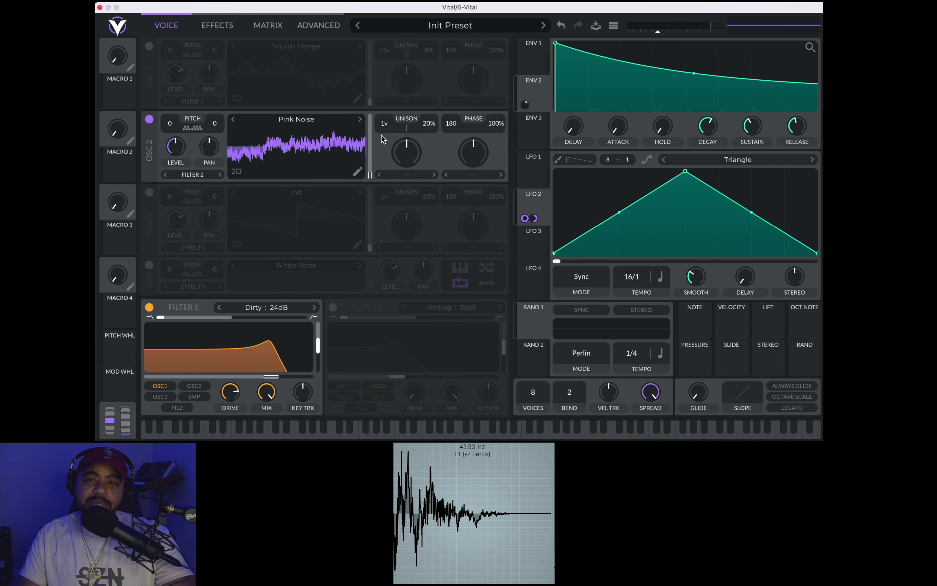
# Step: Set oscillator 2's unison to 5 voices with 2% detune and assign LFO 2 to the detune amount
pyautogui.moveTo(384, 123); pyautogui.dragTo(383, 106)
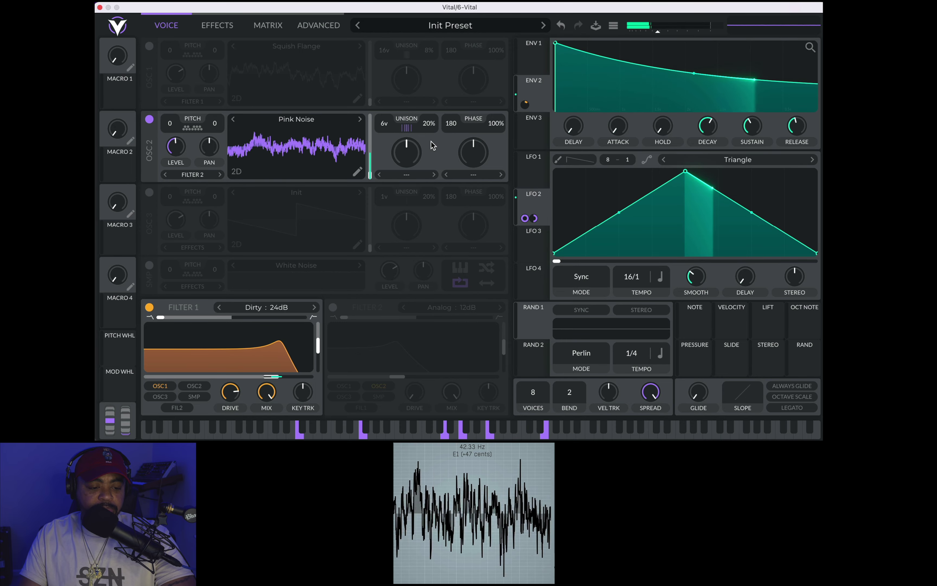
pyautogui.moveTo(430, 134)
pyautogui.mouseDown()
pyautogui.moveTo(384, 127)
pyautogui.moveTo(384, 145)
pyautogui.moveTo(428, 130)
pyautogui.moveTo(429, 112)
pyautogui.moveTo(431, 128)
pyautogui.mouseUp()
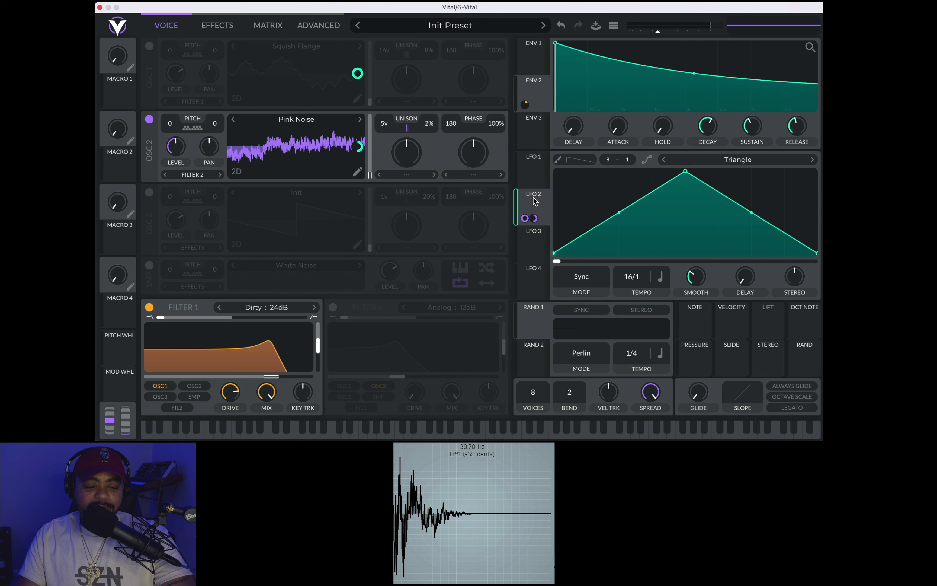
pyautogui.moveTo(525, 218); pyautogui.dragTo(433, 128)
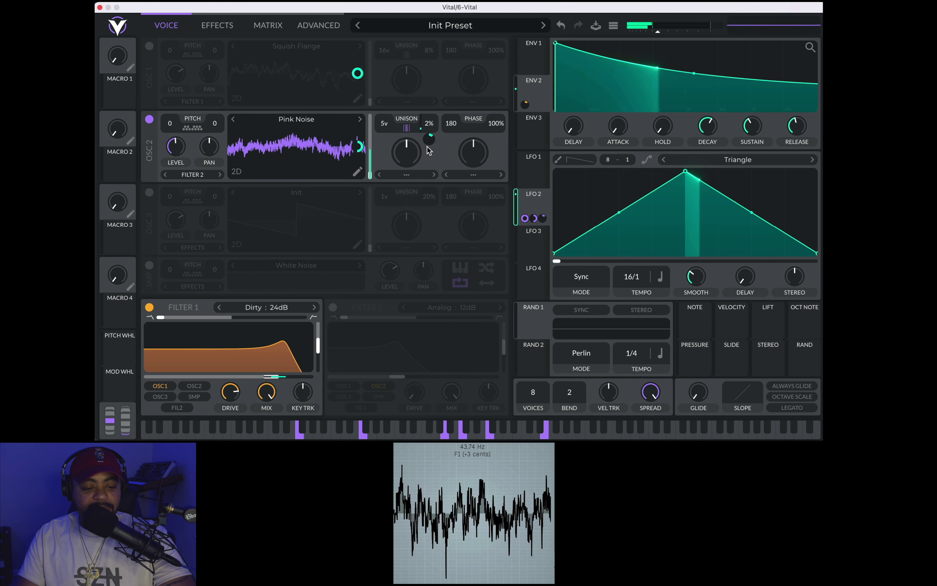
# Step: Try different LFO 2 amounts on oscillator 2's unison detune and settle on a small amount with a 2% base detune
pyautogui.moveTo(430, 145)
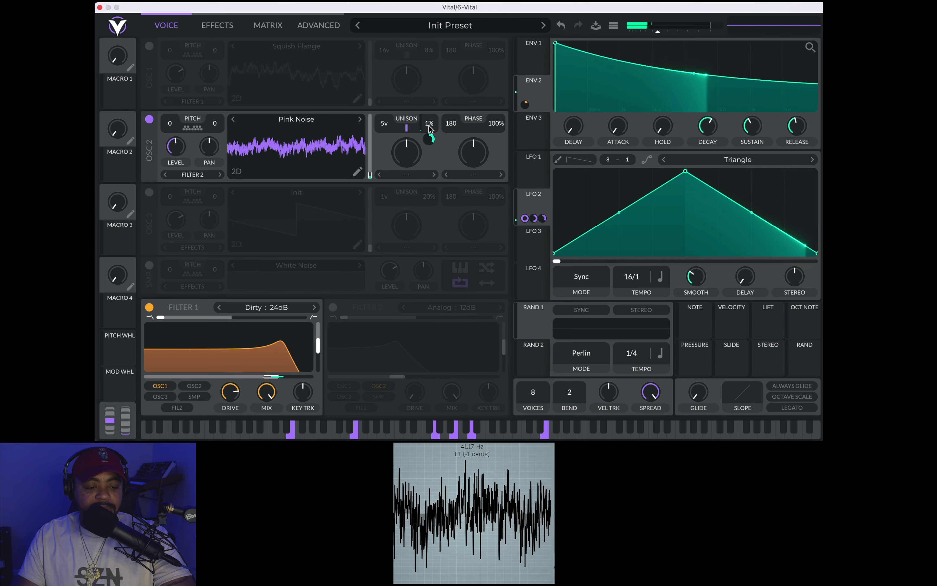
pyautogui.moveTo(429, 126); pyautogui.dragTo(429, 123)
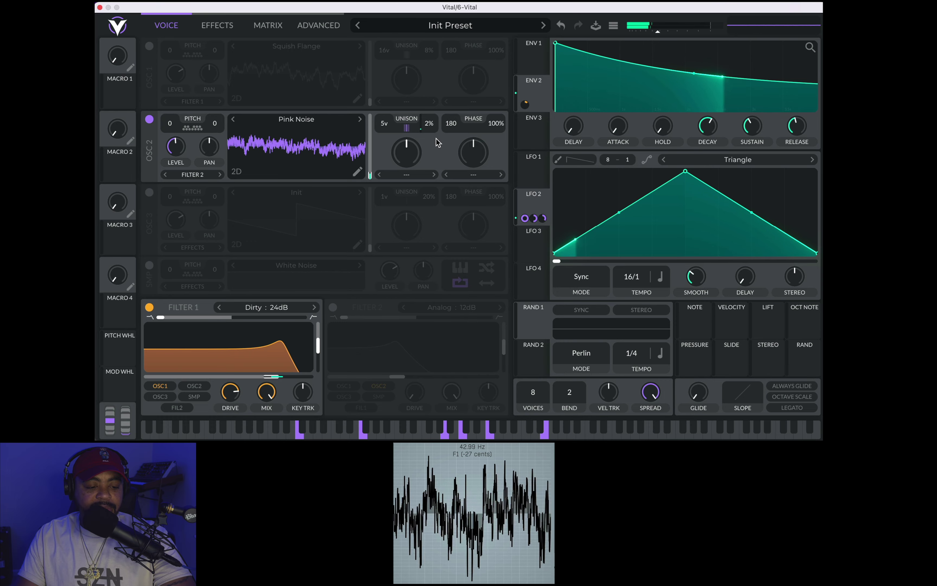
pyautogui.scroll(3, 433, 144)
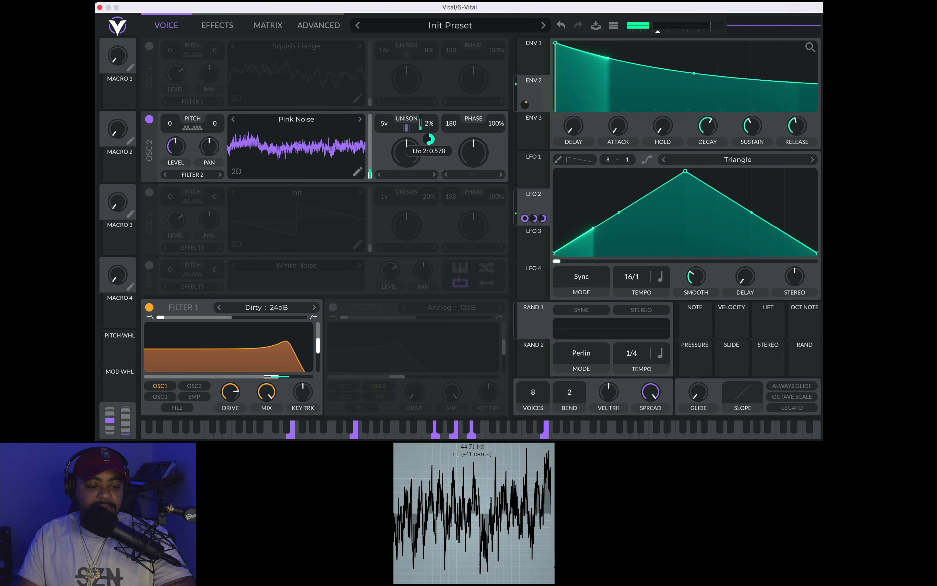
pyautogui.scroll(1, 433, 144)
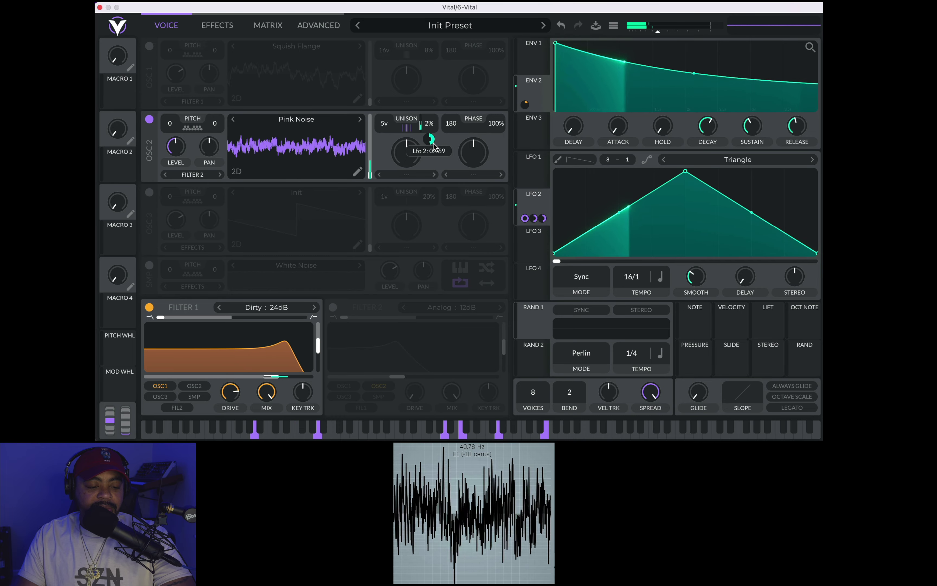
pyautogui.scroll(-3, 430, 138)
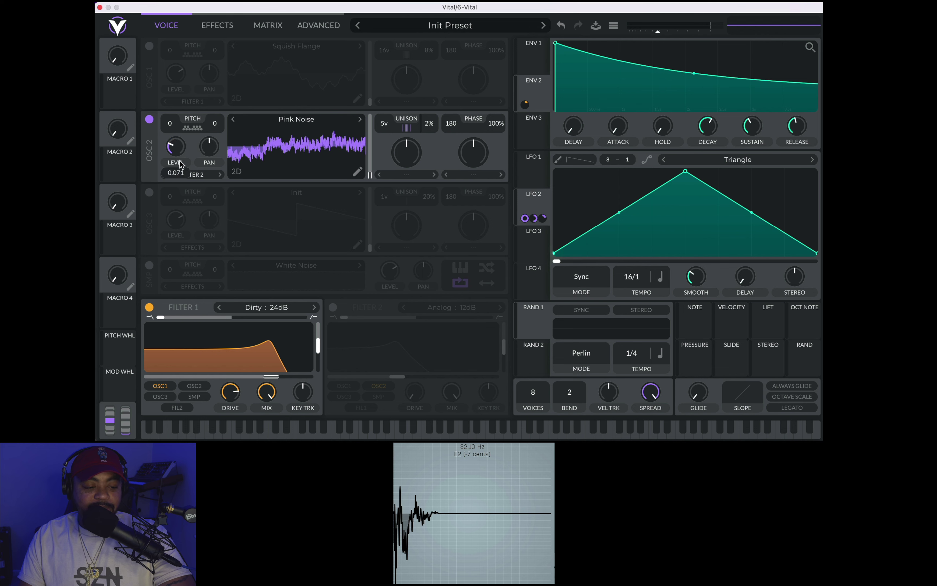
# Step: Lower oscillator 2's level to about 0.07 and turn oscillator 1 back on
pyautogui.click(150, 47)
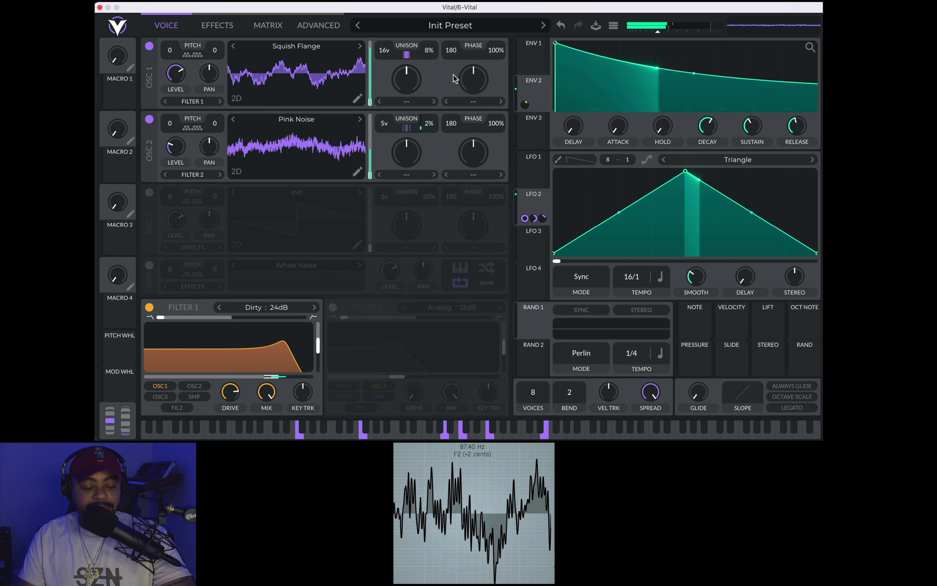
# Step: Lower oscillator 1's level to about 0.24 and slightly reduce oscillator 2's level
pyautogui.moveTo(181, 84)
pyautogui.moveTo(180, 83); pyautogui.dragTo(180, 93)
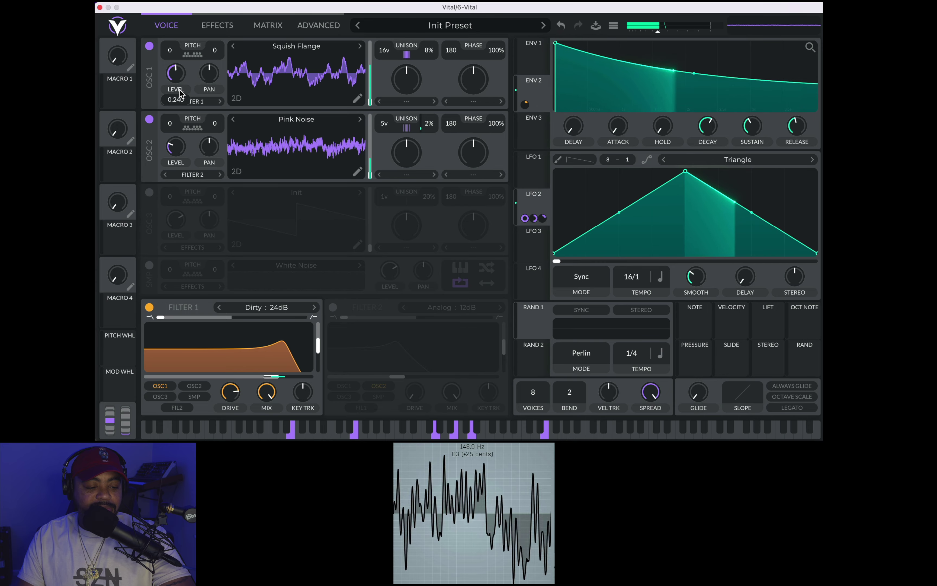
pyautogui.moveTo(174, 146); pyautogui.dragTo(173, 151)
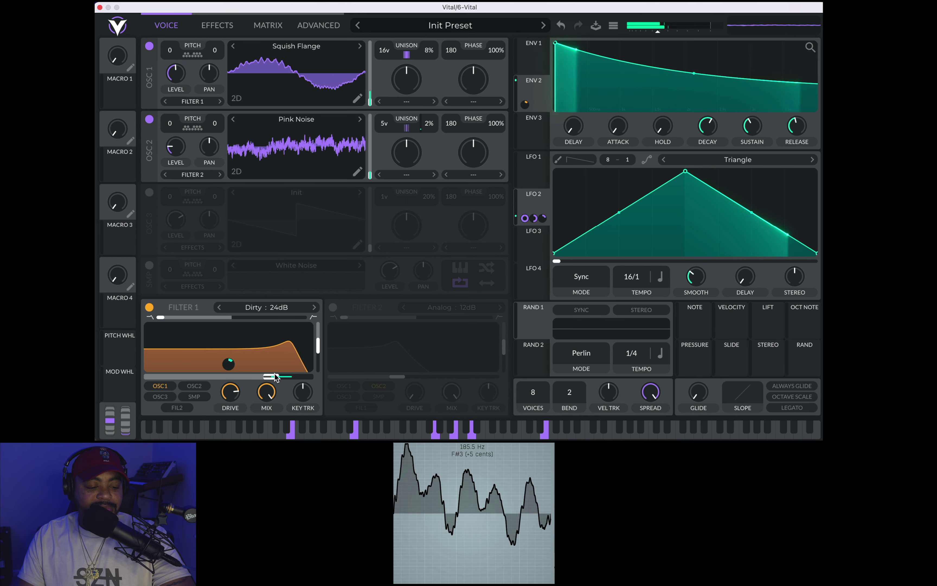
# Step: Raise Filter 1's drive, moderately increase its resonance and lower its cutoff below the middle of the range
pyautogui.moveTo(275, 378); pyautogui.dragTo(251, 376)
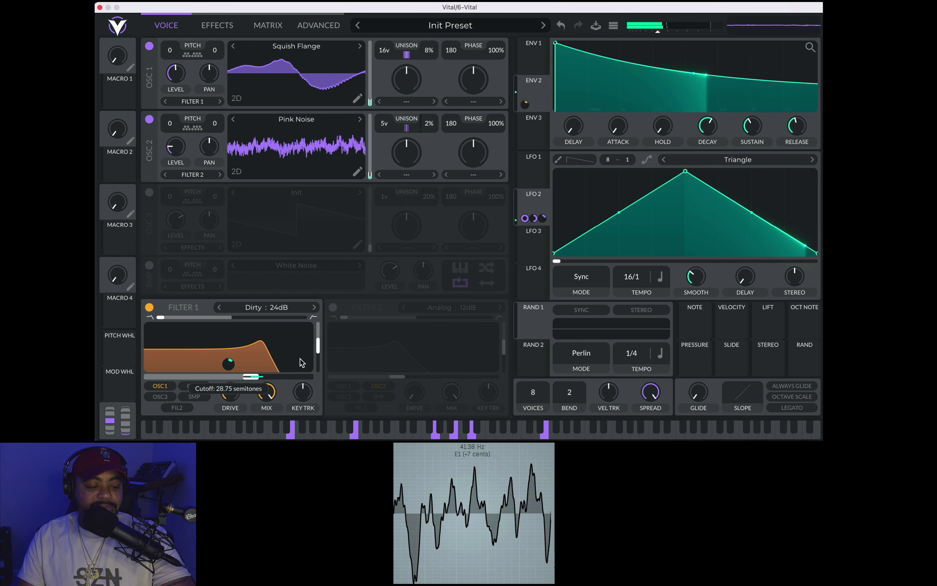
pyautogui.moveTo(320, 350); pyautogui.dragTo(316, 328)
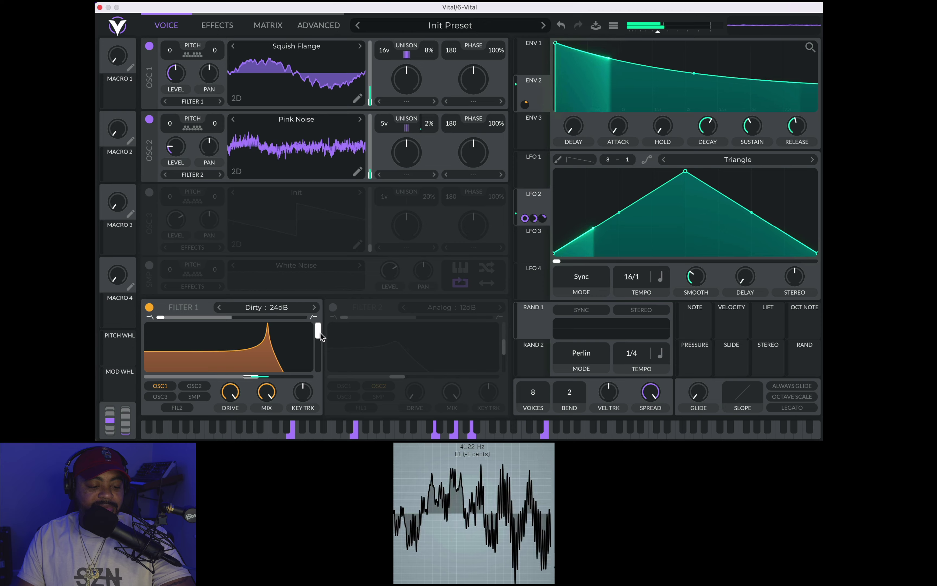
pyautogui.moveTo(320, 334); pyautogui.dragTo(320, 341)
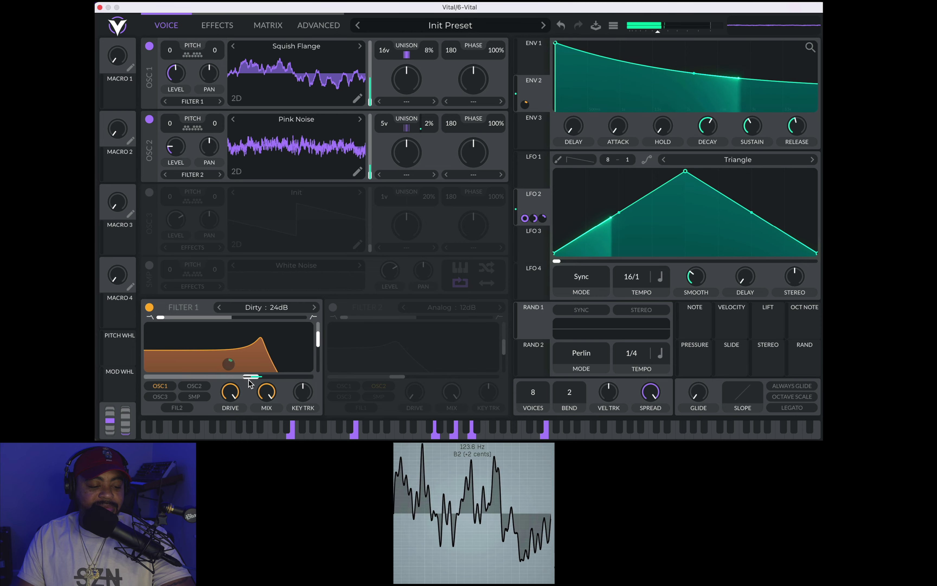
pyautogui.moveTo(250, 383); pyautogui.dragTo(204, 376)
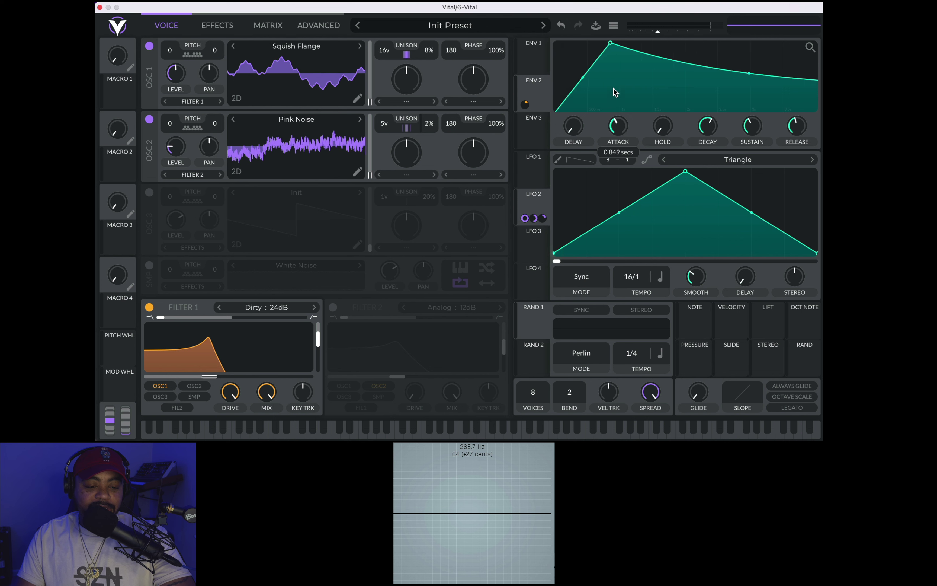
# Step: Lengthen envelope 2's attack and sweep Filter 1's cutoff up and back down to a low setting
pyautogui.moveTo(625, 129); pyautogui.dragTo(621, 121)
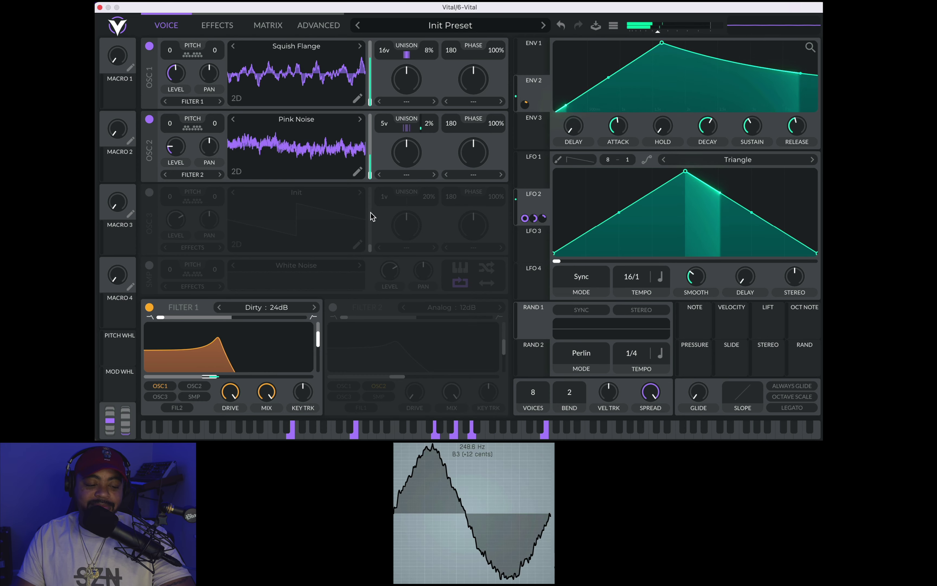
pyautogui.moveTo(215, 376); pyautogui.dragTo(258, 378)
pyautogui.moveTo(254, 378); pyautogui.dragTo(213, 376)
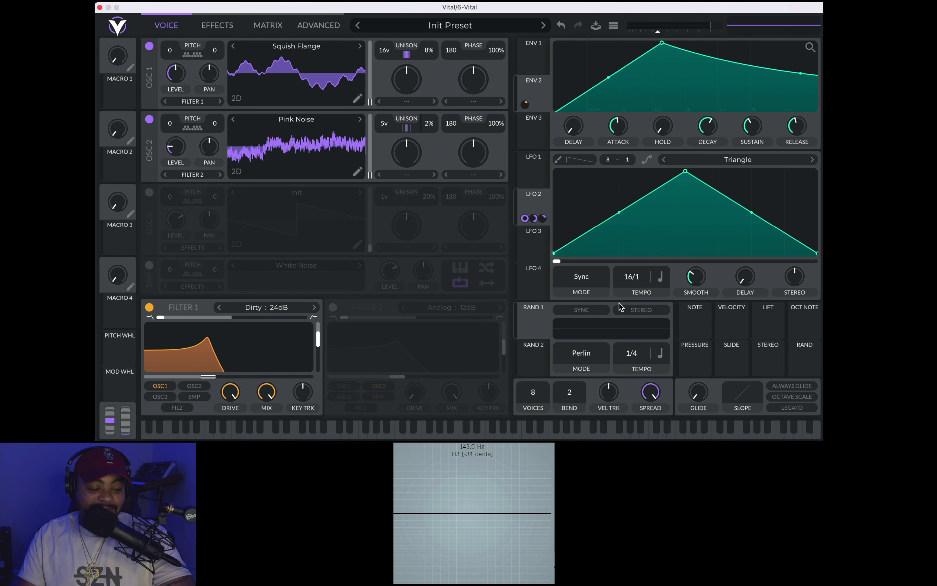
# Step: Enable the Distortion effect above Delay, set its type to Down Sample and raise its drive
pyautogui.click(219, 24)
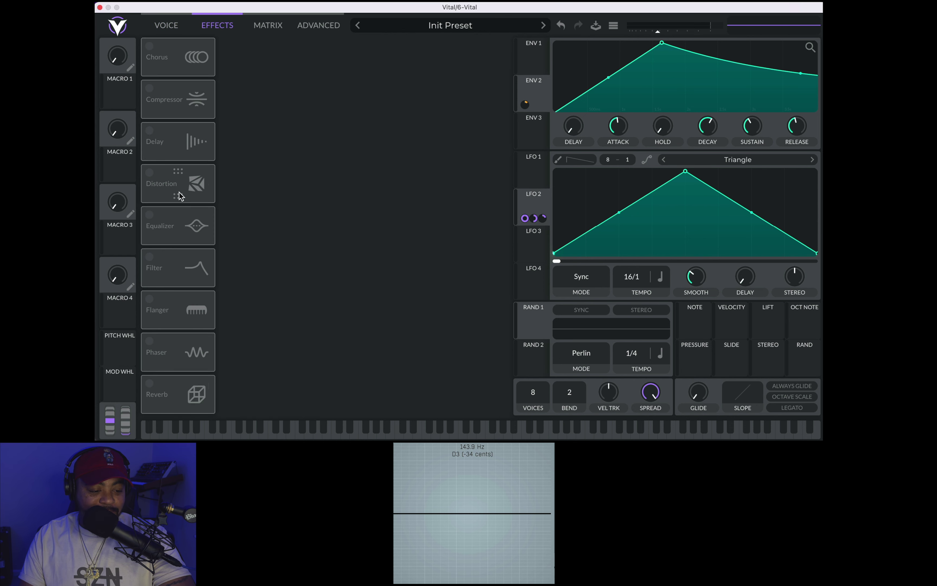
pyautogui.click(149, 173)
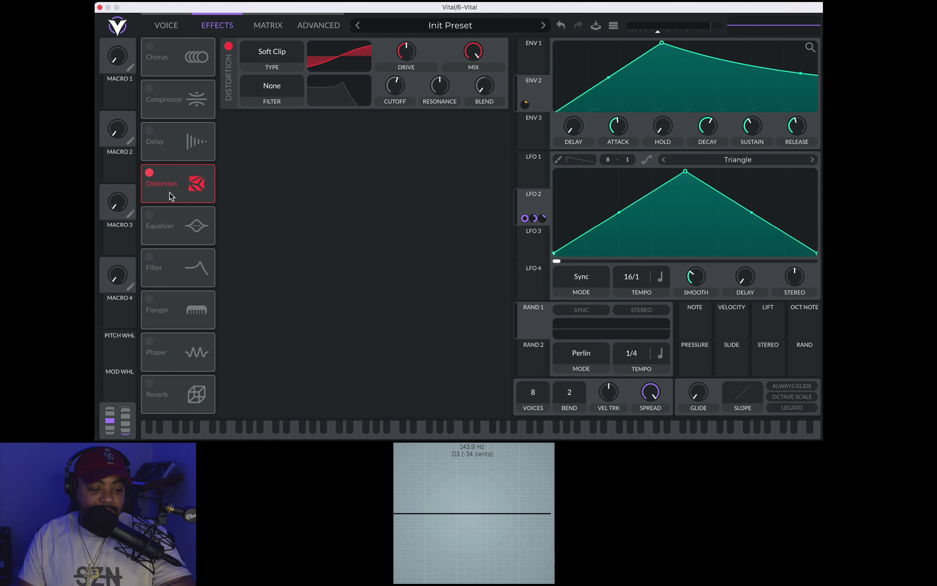
pyautogui.click(272, 51)
pyautogui.click(266, 126)
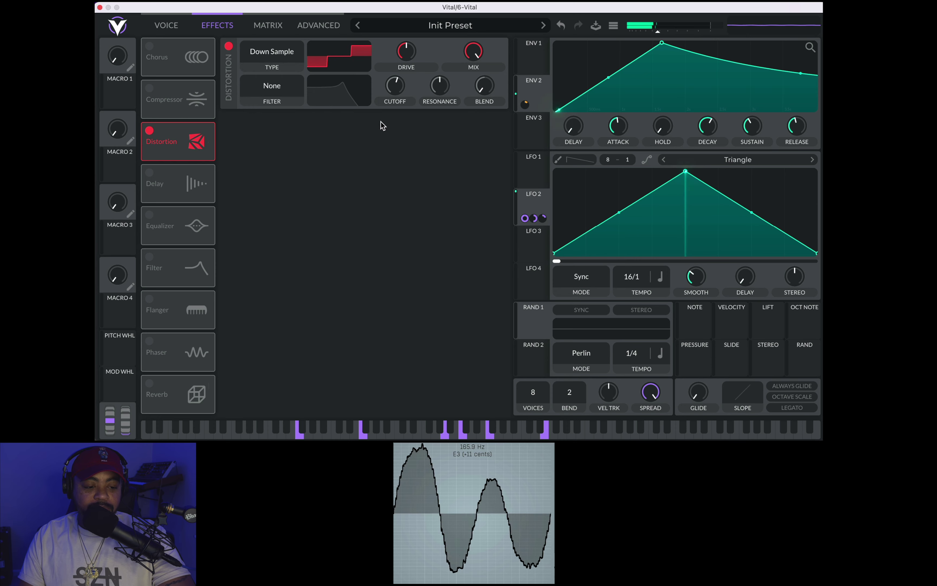
pyautogui.moveTo(411, 58); pyautogui.dragTo(428, 66)
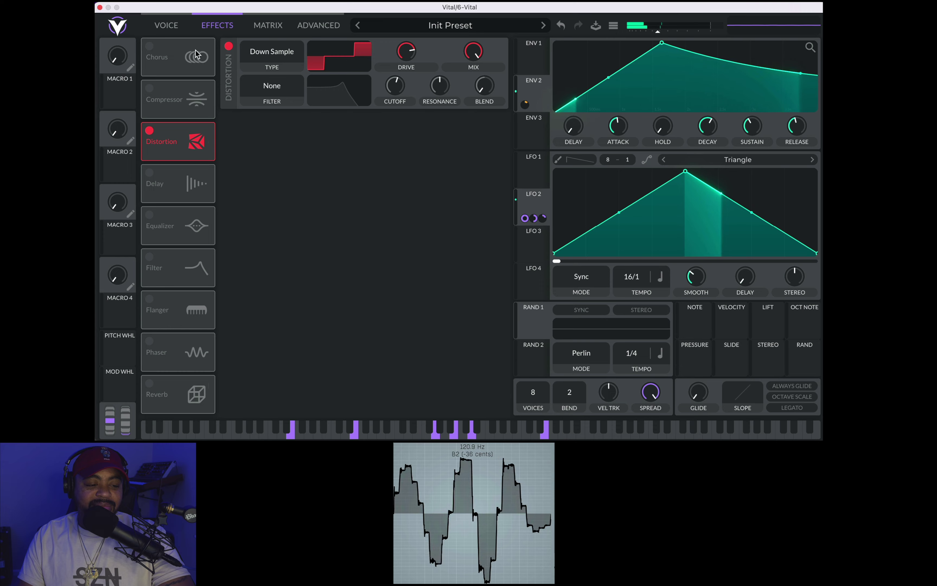
# Step: Raise Filter 1's resonance to about 79.77% and readjust its cutoff to slightly below the middle
pyautogui.click(174, 28)
pyautogui.moveTo(211, 377); pyautogui.dragTo(243, 379)
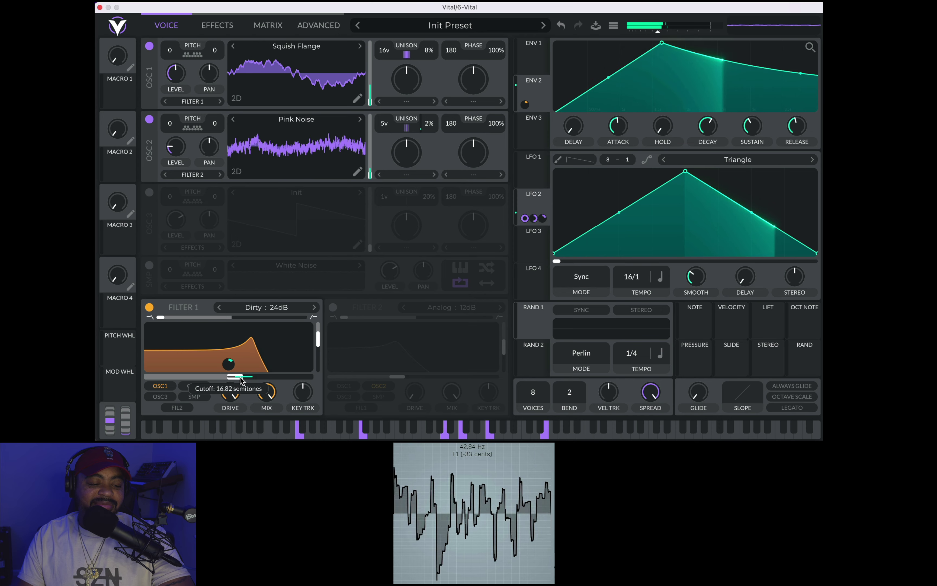
pyautogui.moveTo(317, 338); pyautogui.dragTo(317, 333)
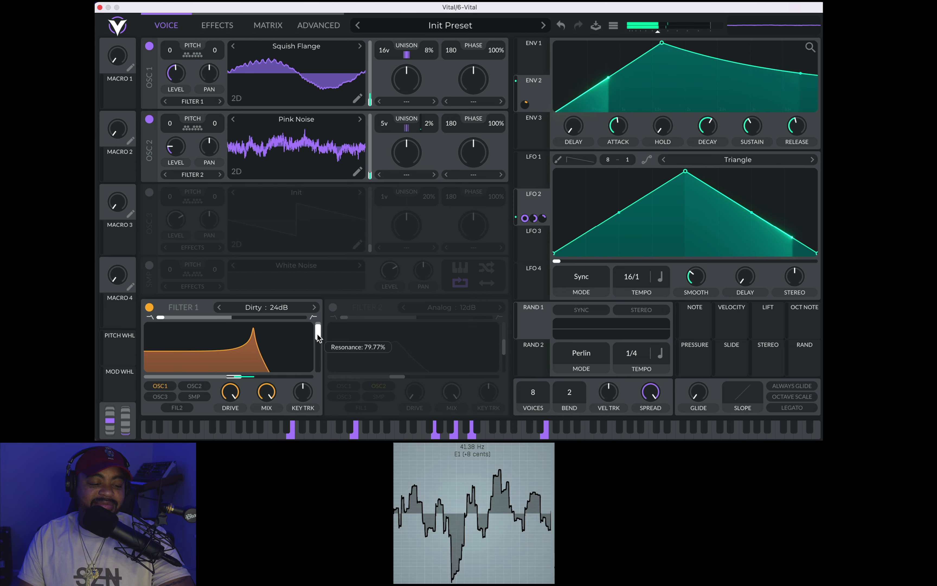
pyautogui.moveTo(224, 378); pyautogui.dragTo(271, 377)
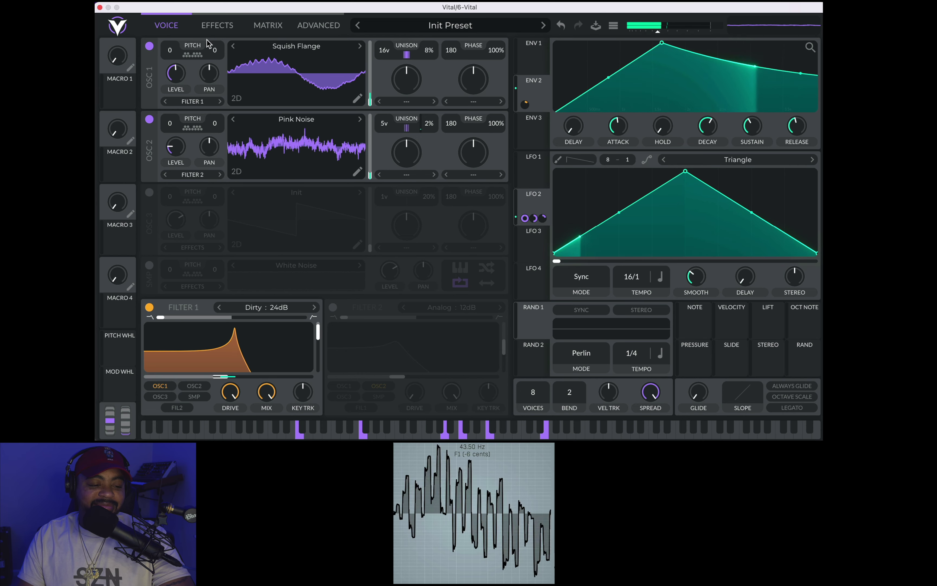
# Step: Reduce the mix of the Down Sample distortion to a low-to-moderate amount
pyautogui.click(218, 25)
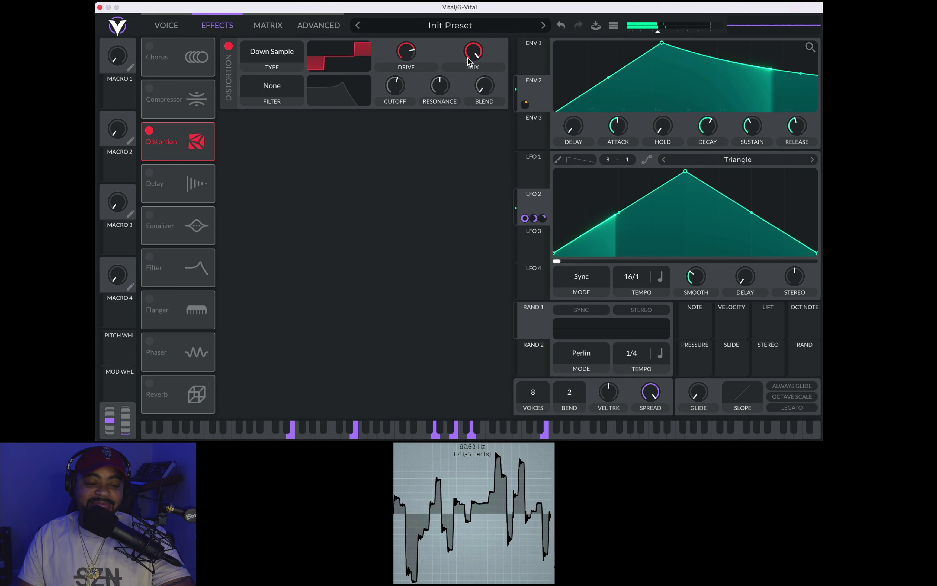
pyautogui.moveTo(468, 59); pyautogui.dragTo(464, 105)
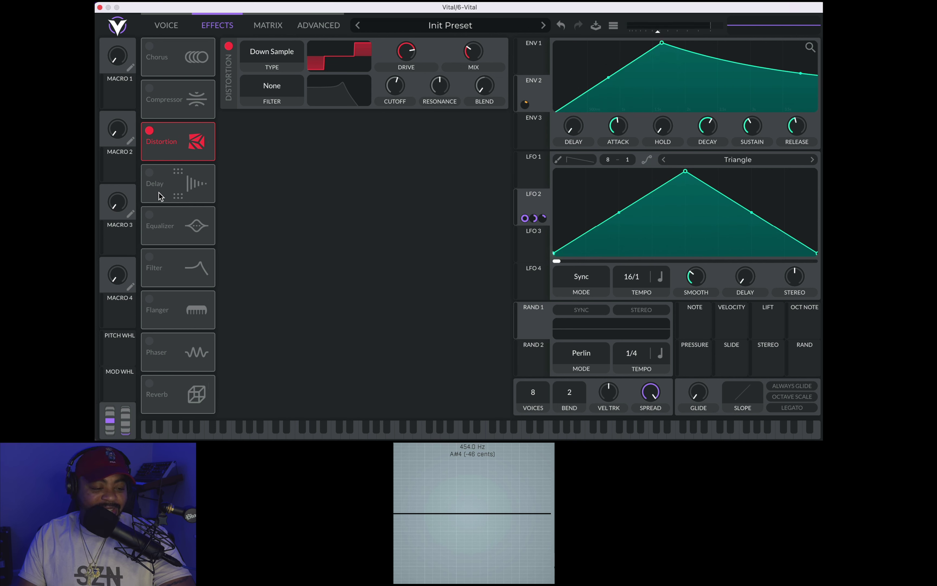
# Step: Enable the Delay effect and reorder the chain so Delay and Reverb come before Distortion
pyautogui.click(150, 173)
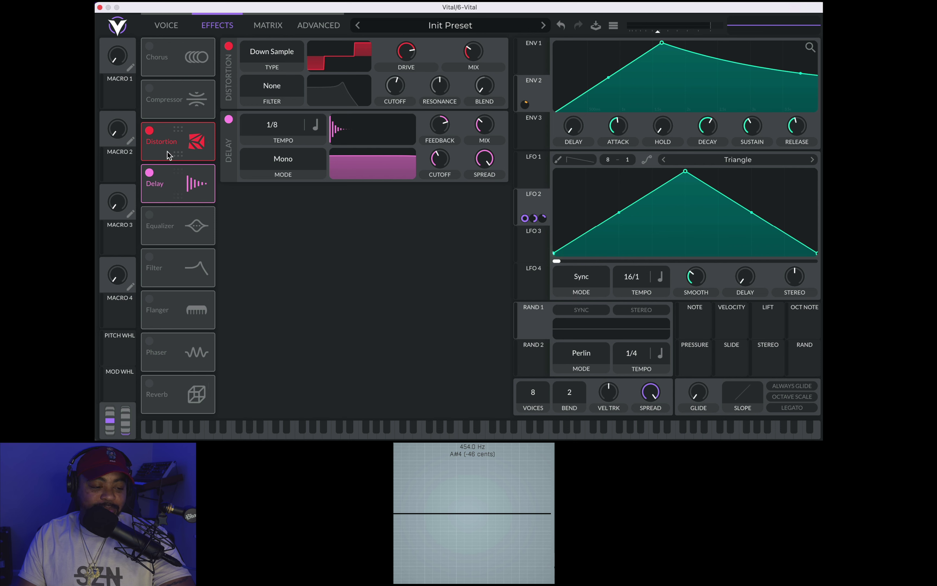
pyautogui.moveTo(167, 151); pyautogui.dragTo(170, 187)
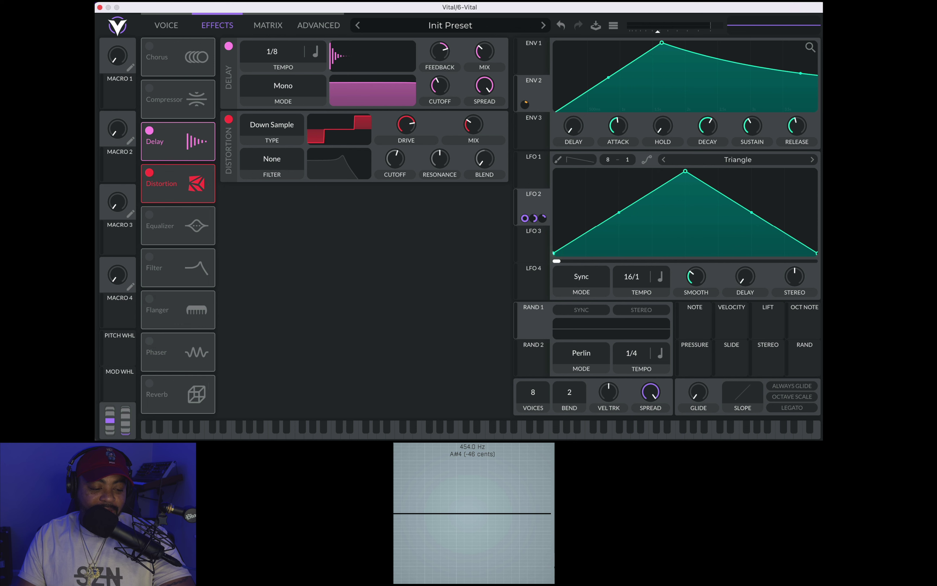
pyautogui.moveTo(175, 378); pyautogui.dragTo(184, 200)
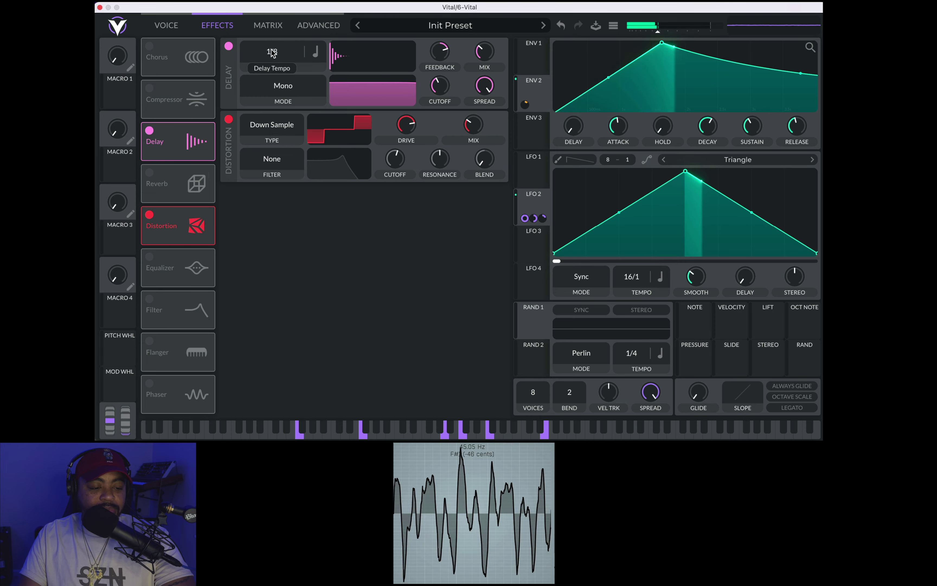
# Step: Set the delay to 1/2 tempo in Ping Pong mode, with lower feedback and a spread of about 0.888
pyautogui.scroll(2, 273, 53)
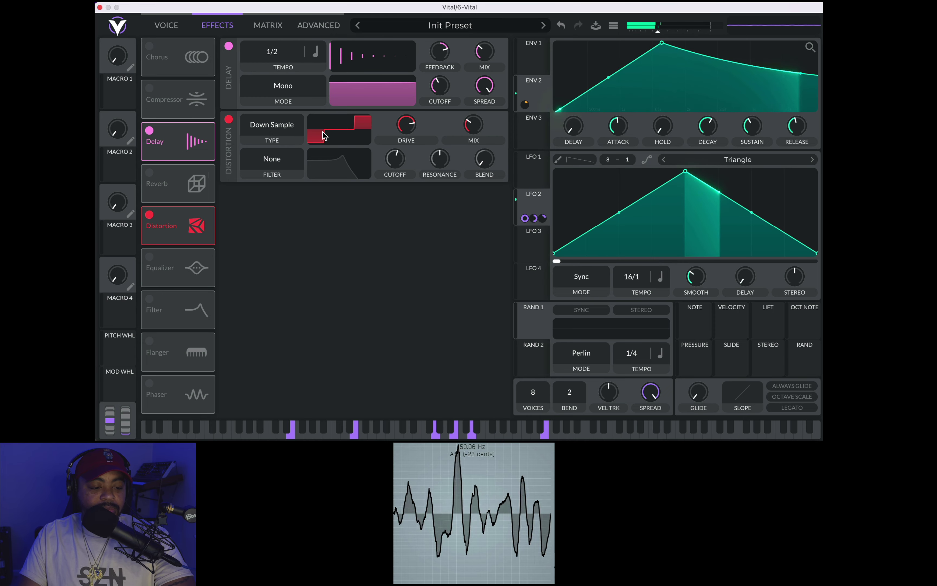
pyautogui.click(290, 91)
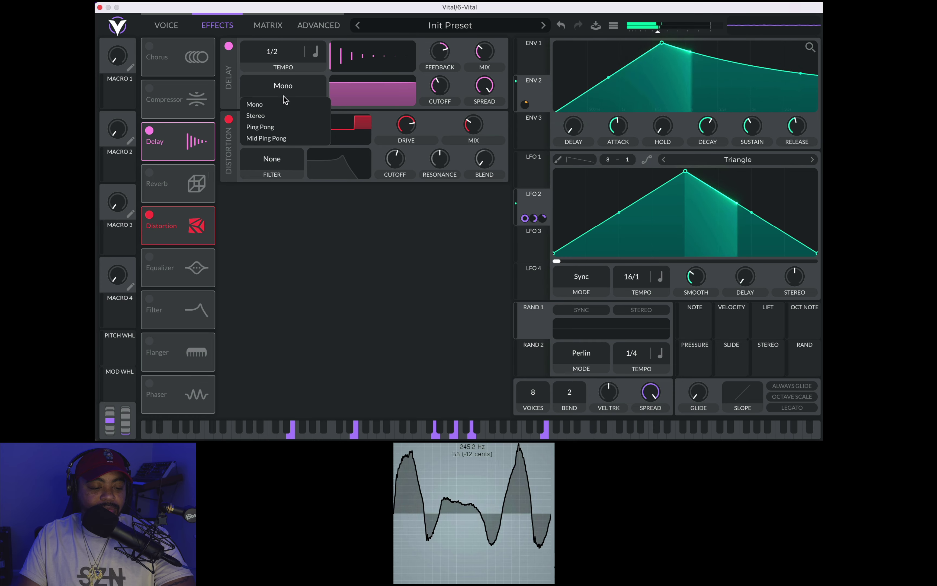
pyautogui.click(270, 130)
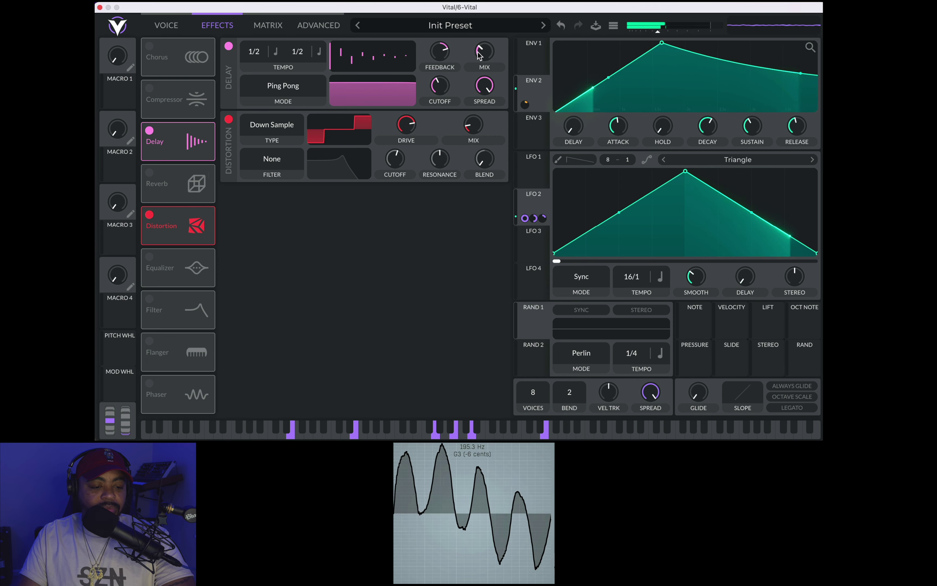
pyautogui.moveTo(440, 52); pyautogui.dragTo(440, 66)
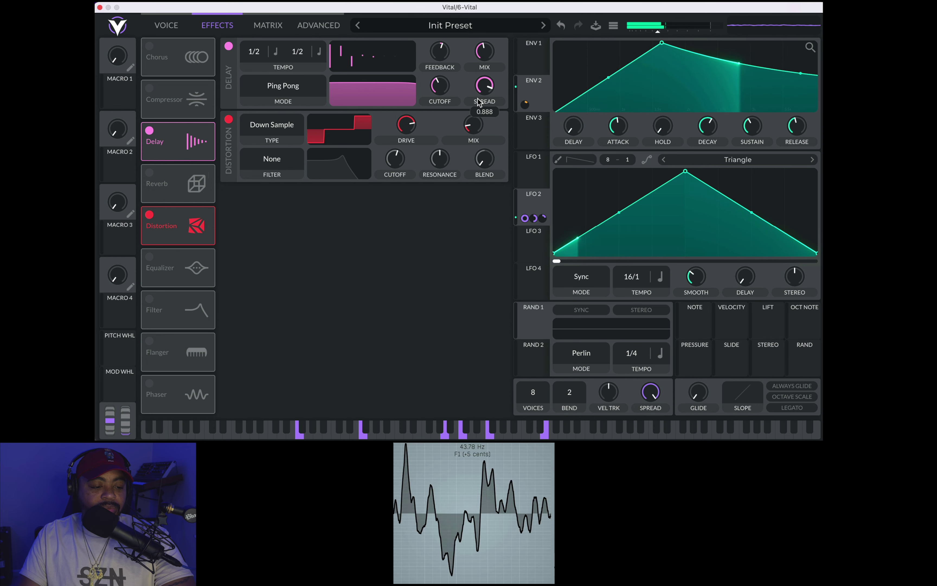
# Step: Lower Filter 1's cutoff further and reduce the delay's mix to a small amount
pyautogui.click(182, 25)
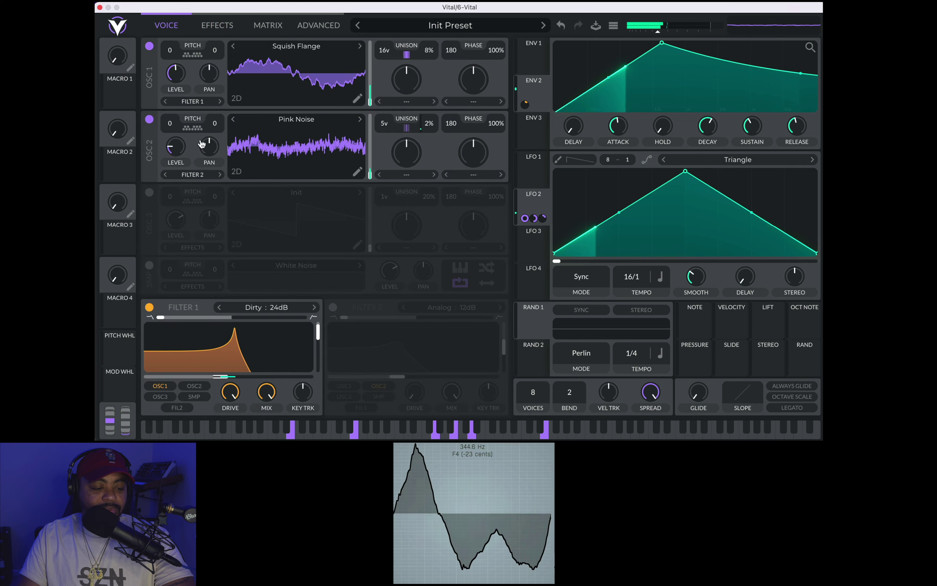
pyautogui.moveTo(213, 374)
pyautogui.mouseDown()
pyautogui.moveTo(147, 375)
pyautogui.moveTo(238, 382)
pyautogui.moveTo(209, 381)
pyautogui.mouseUp()
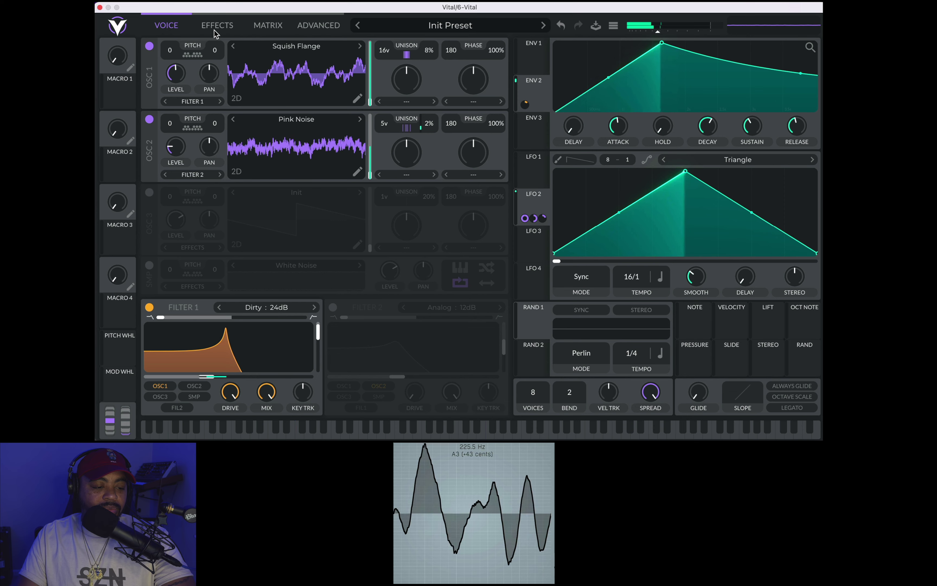
pyautogui.click(217, 28)
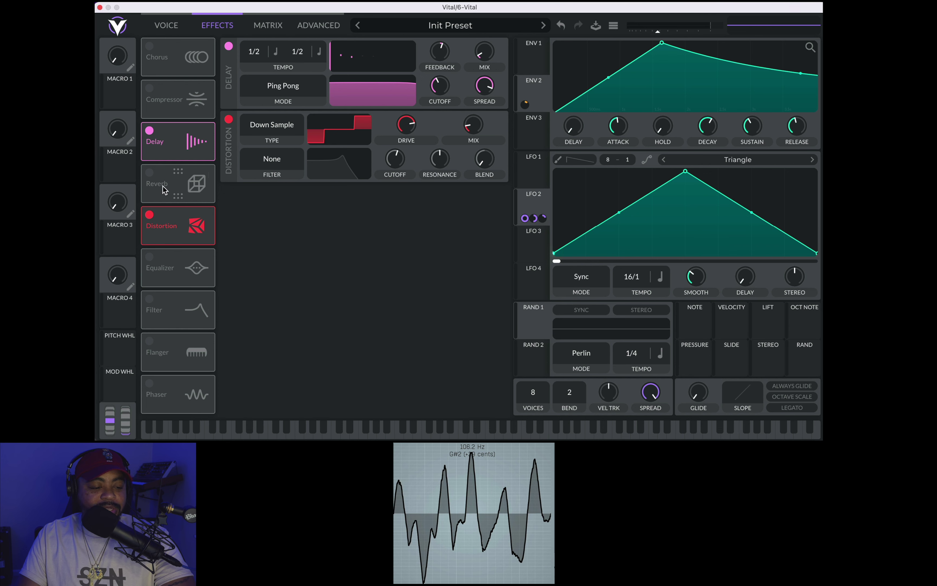
# Step: Enable the Reverb effect, raise its mix and time, and set its size to about 73%
pyautogui.click(150, 173)
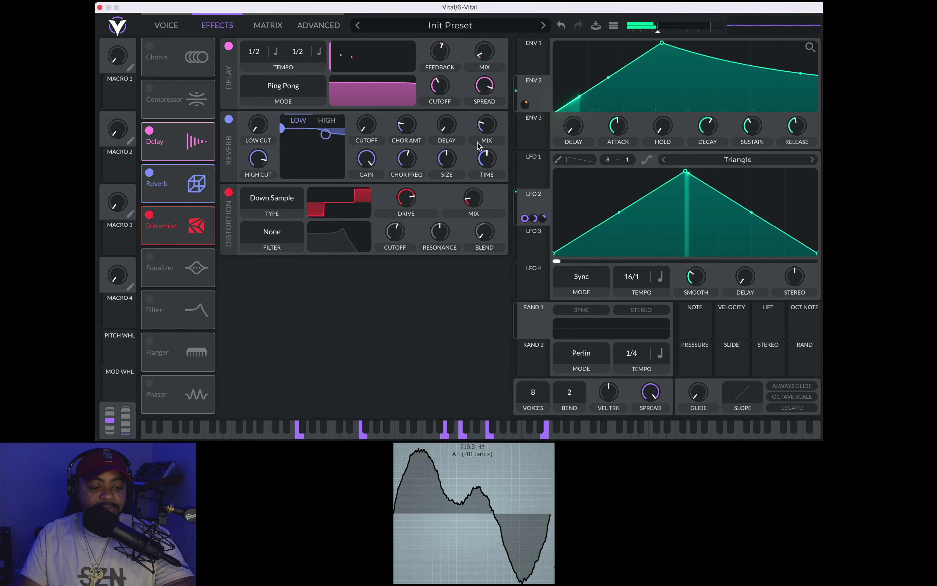
pyautogui.moveTo(488, 133); pyautogui.dragTo(489, 90)
pyautogui.moveTo(447, 158); pyautogui.dragTo(444, 137)
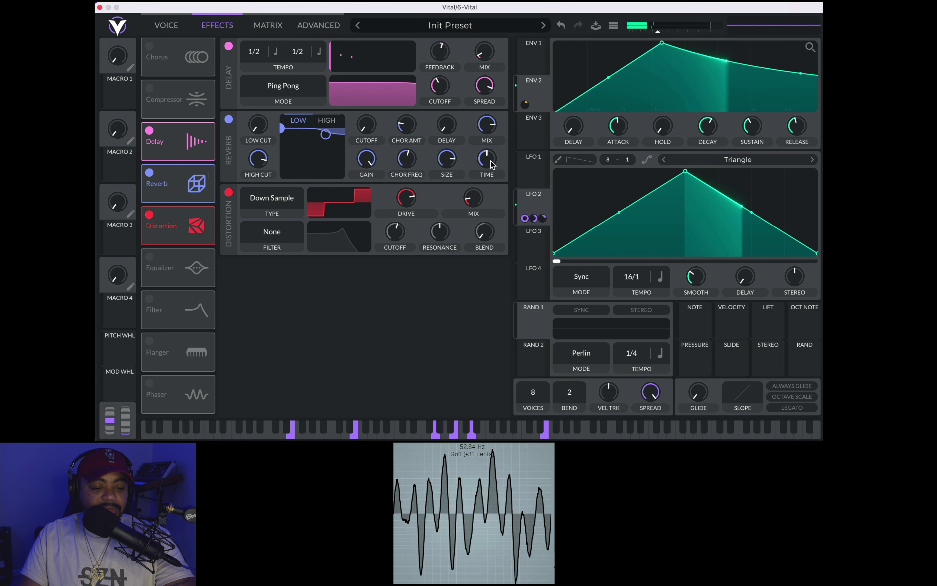
pyautogui.moveTo(488, 159); pyautogui.dragTo(492, 139)
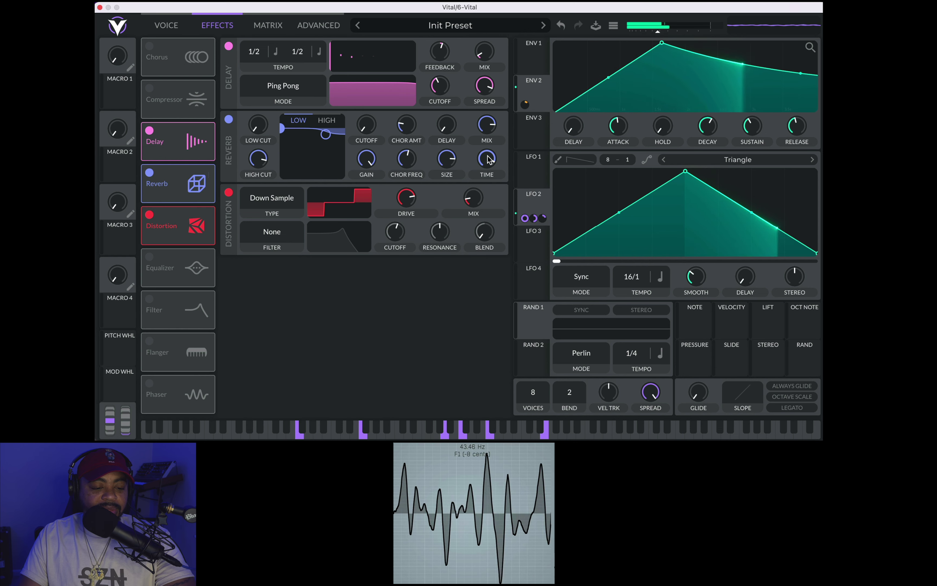
pyautogui.moveTo(490, 159); pyautogui.dragTo(467, 170)
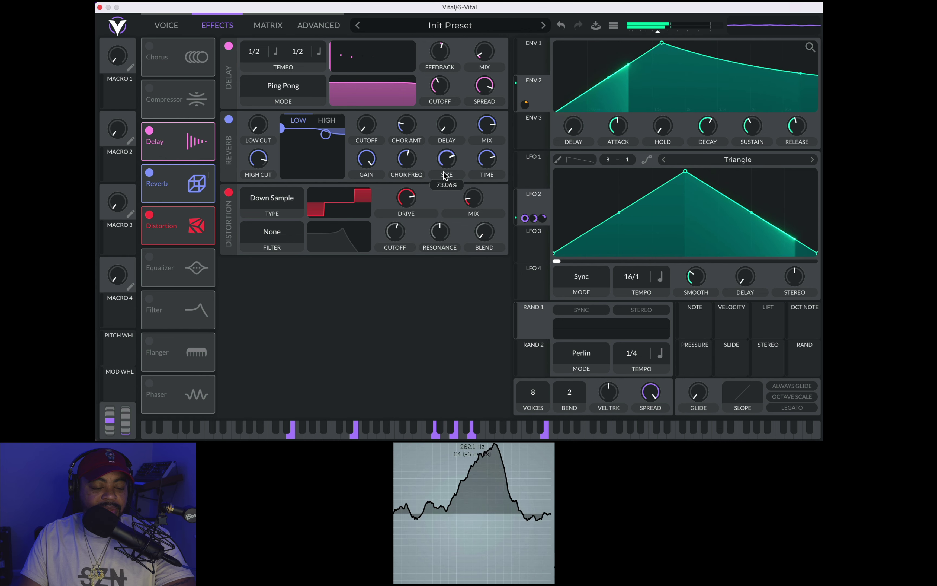
# Step: Shape the reverb's EQ with a high shelf at 109.9 semitones and -2.029 dB, cut its low shelf fully and ease back the mix
pyautogui.moveTo(326, 134); pyautogui.dragTo(338, 155)
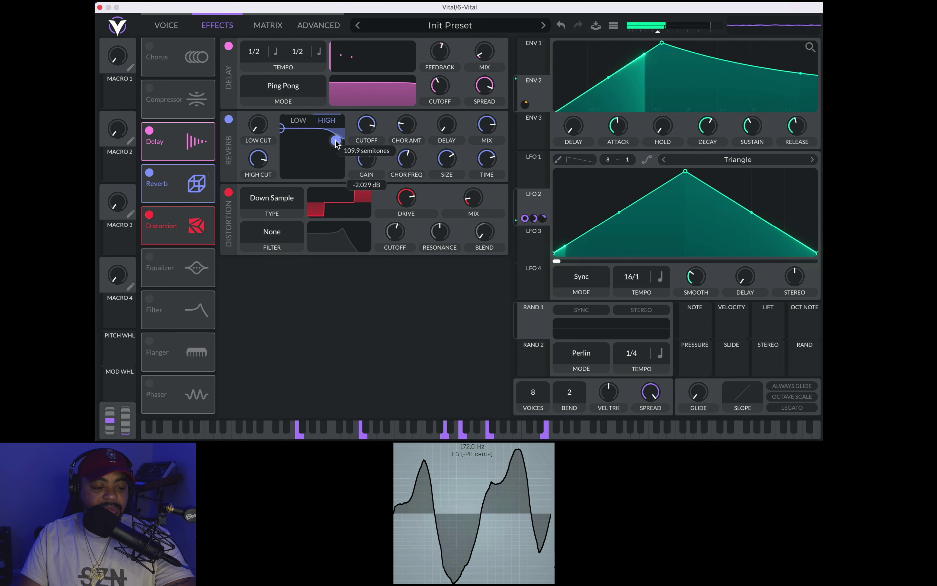
pyautogui.moveTo(283, 130); pyautogui.dragTo(295, 179)
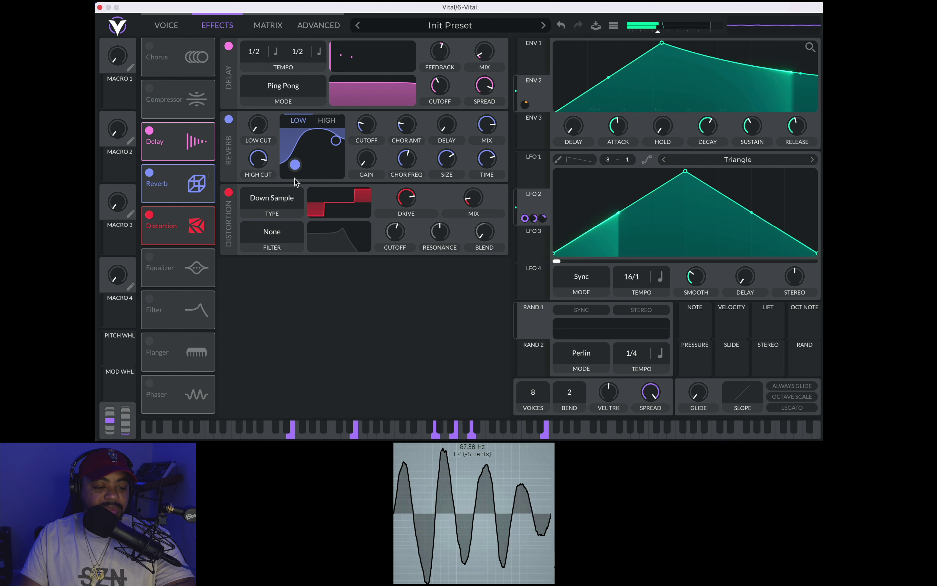
pyautogui.moveTo(485, 135); pyautogui.dragTo(487, 150)
# Step: Lower Filter 1's cutoff close to the low end of its range
pyautogui.click(167, 25)
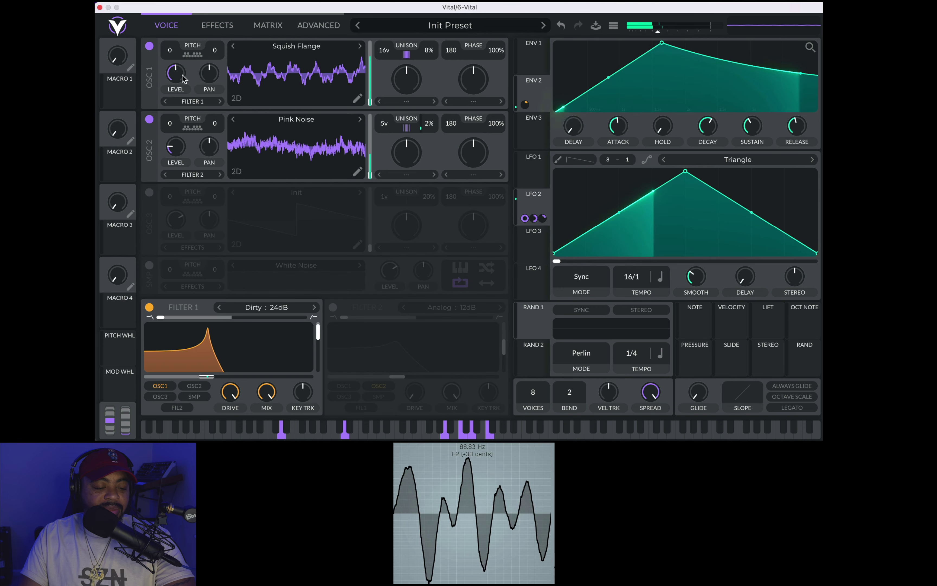
pyautogui.moveTo(207, 376); pyautogui.dragTo(169, 376)
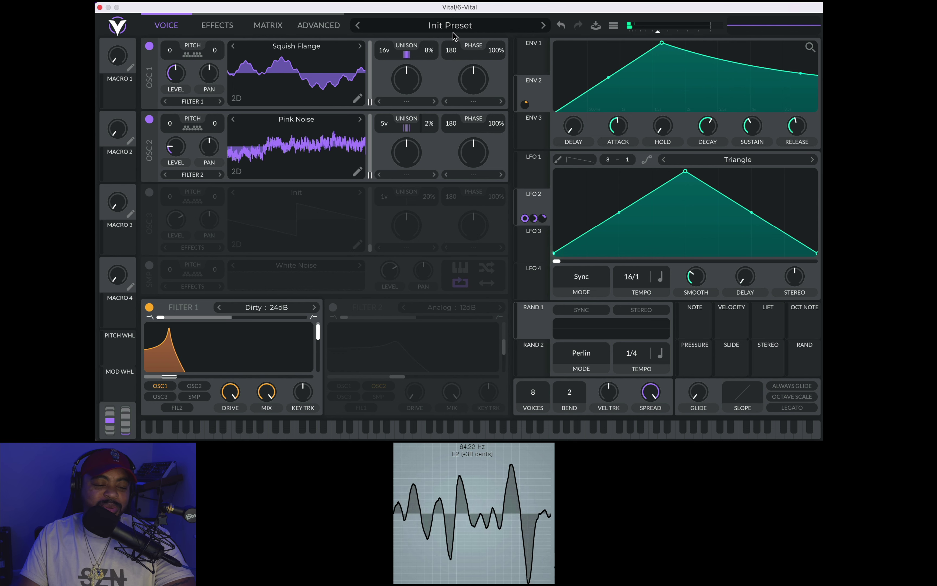
# Step: Assign Random 1 as a modulation source for Filter 1's cutoff
pyautogui.click(219, 25)
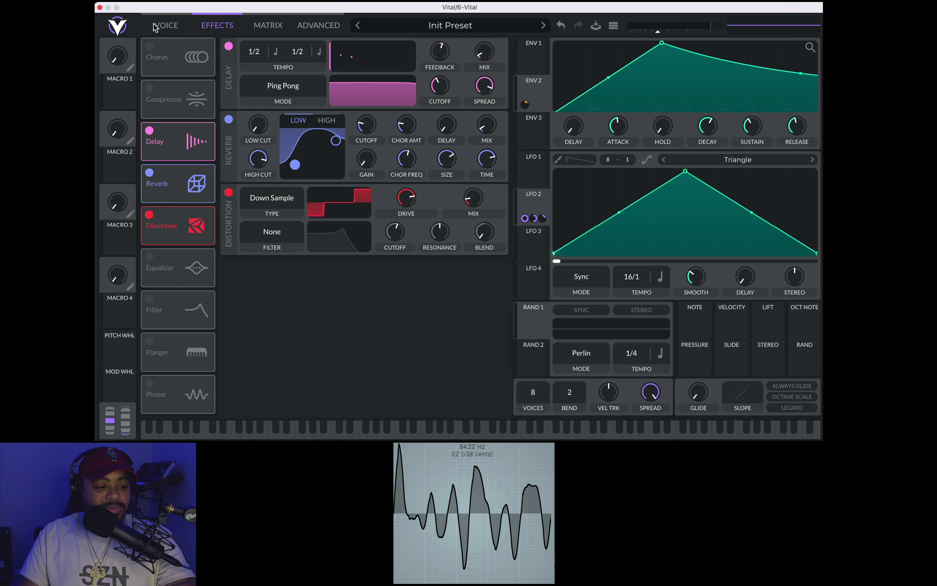
pyautogui.click(165, 25)
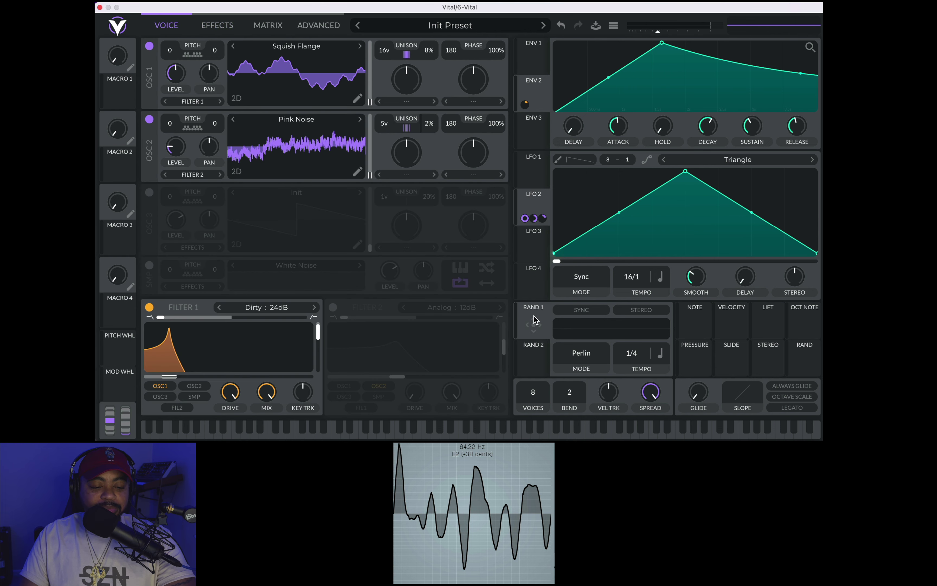
pyautogui.click(541, 329)
pyautogui.moveTo(539, 330); pyautogui.dragTo(269, 360)
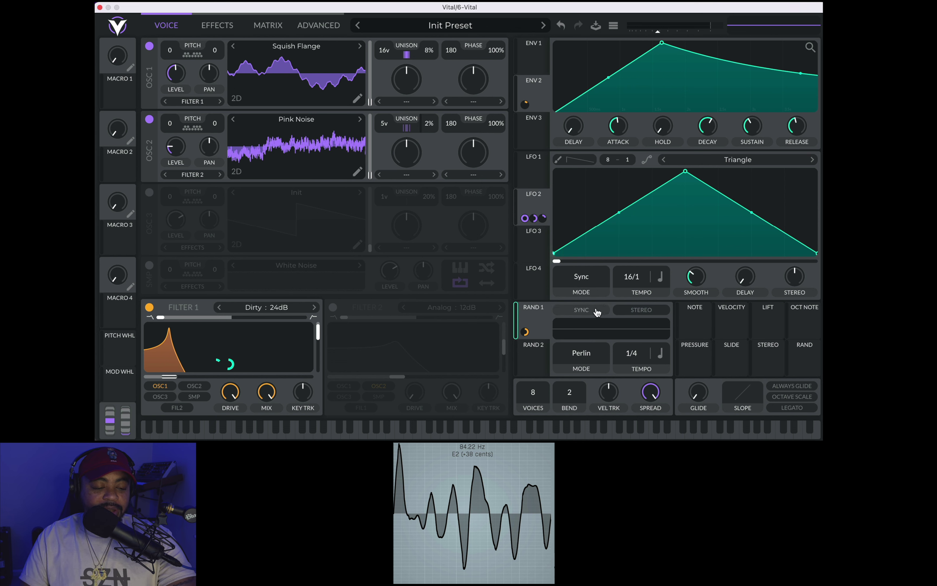
# Step: Make Random 1 synced and stereo, change its mode to Sample & Hold and set its tempo to 1/16
pyautogui.click(576, 312)
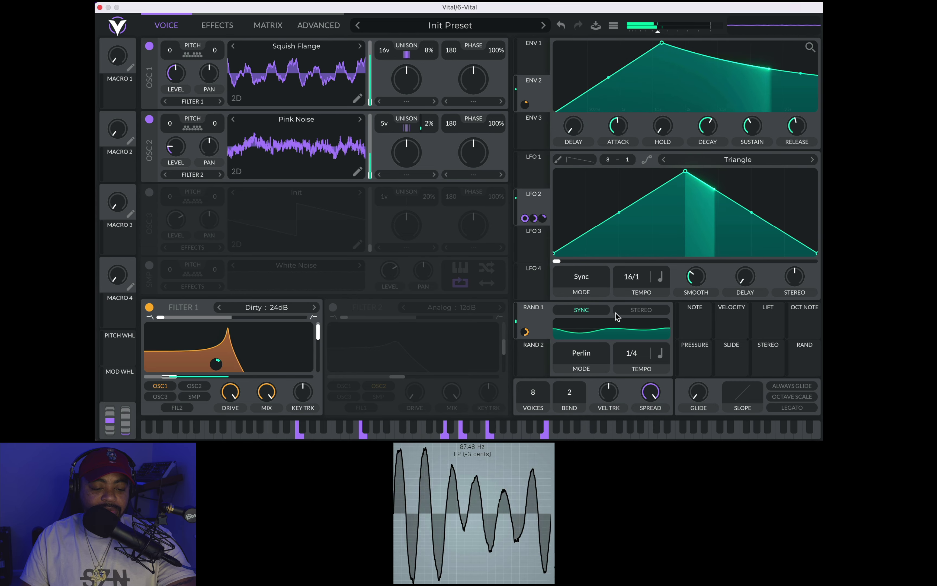
pyautogui.click(642, 312)
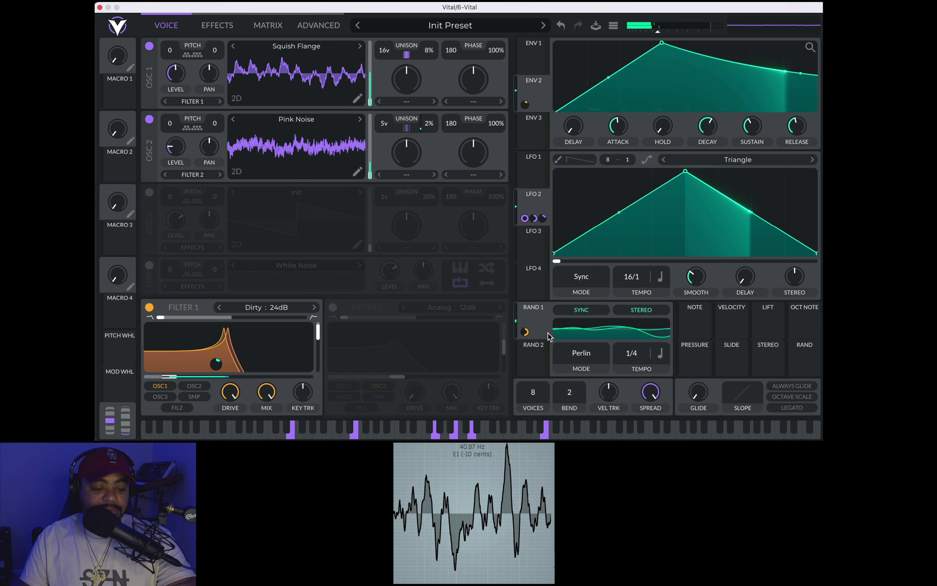
pyautogui.click(587, 356)
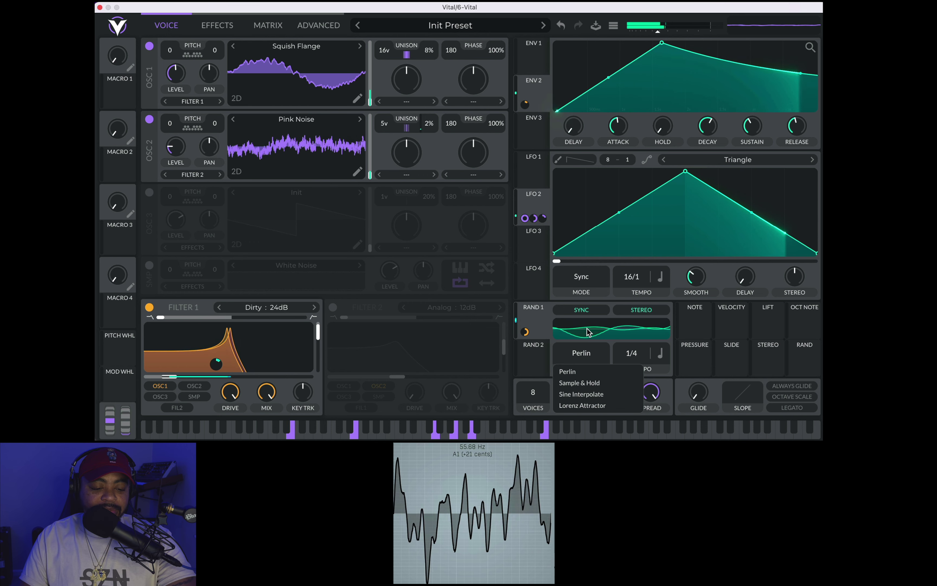
pyautogui.click(582, 383)
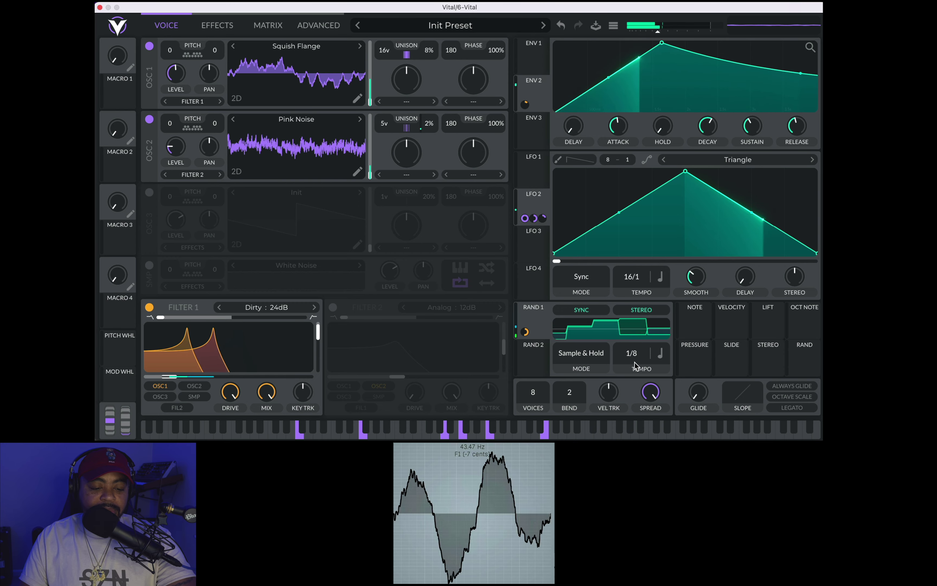
pyautogui.moveTo(525, 332)
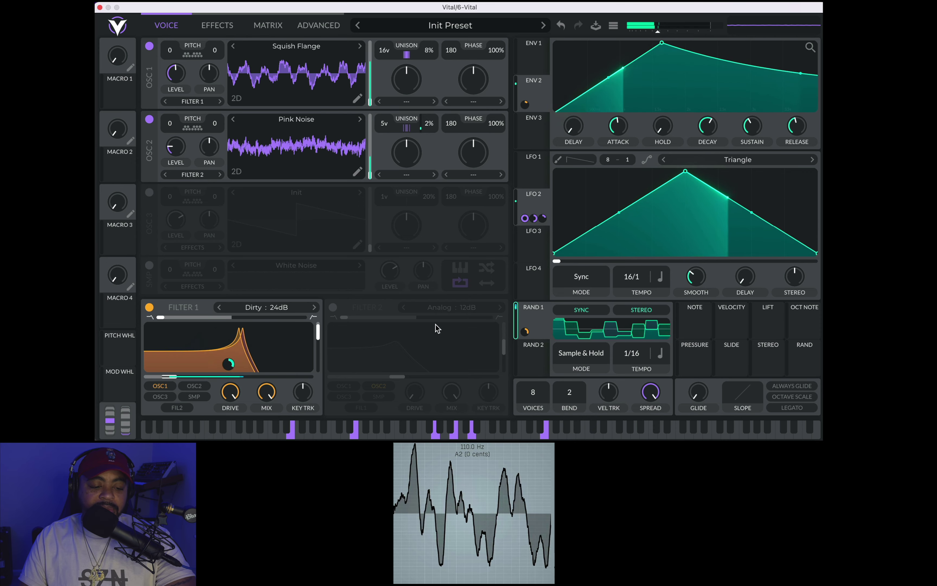
# Step: Try lower resonance and higher cutoff on Filter 1, then settle on 79.77% resonance and a cutoff of about -30.88 semitones
pyautogui.moveTo(316, 334); pyautogui.dragTo(318, 343)
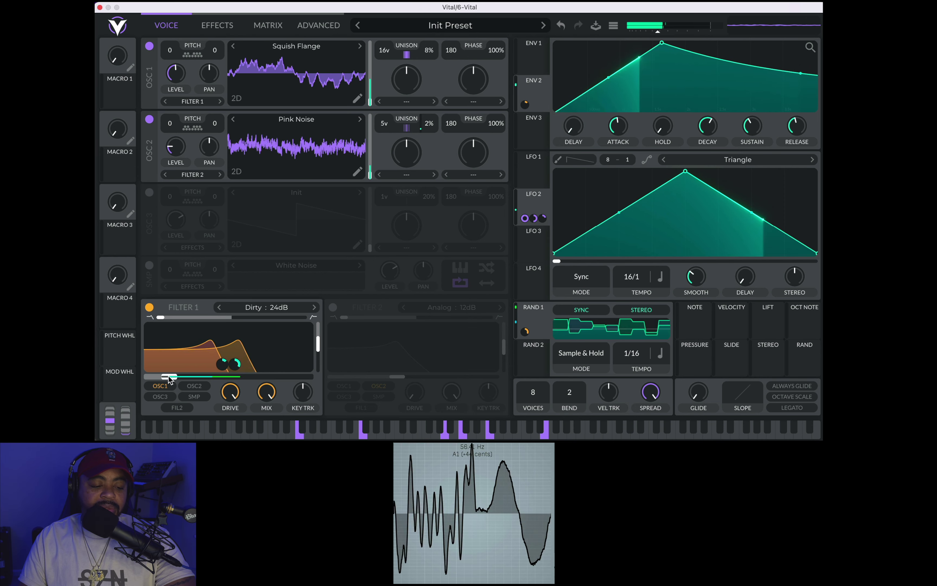
pyautogui.moveTo(168, 376); pyautogui.dragTo(200, 378)
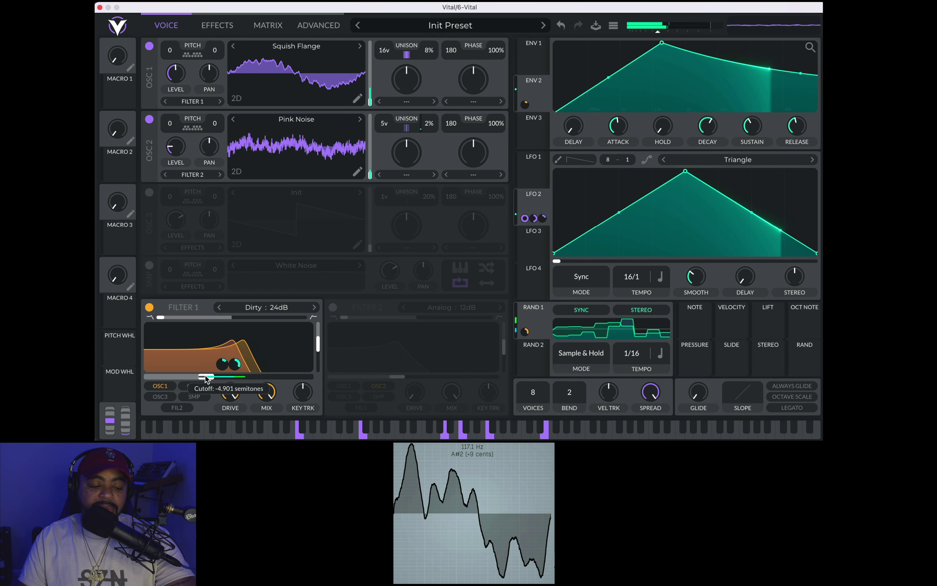
pyautogui.moveTo(318, 344); pyautogui.dragTo(319, 328)
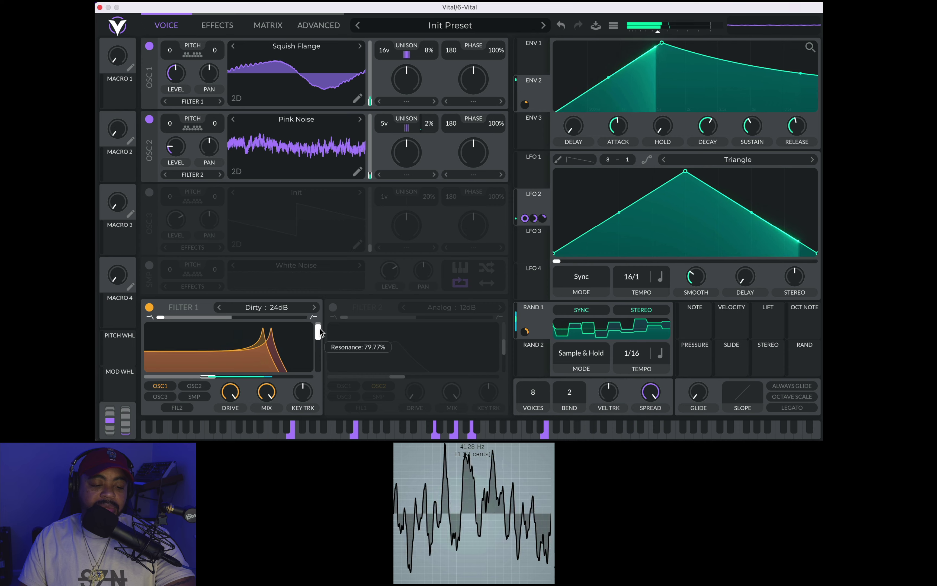
pyautogui.moveTo(209, 377); pyautogui.dragTo(176, 375)
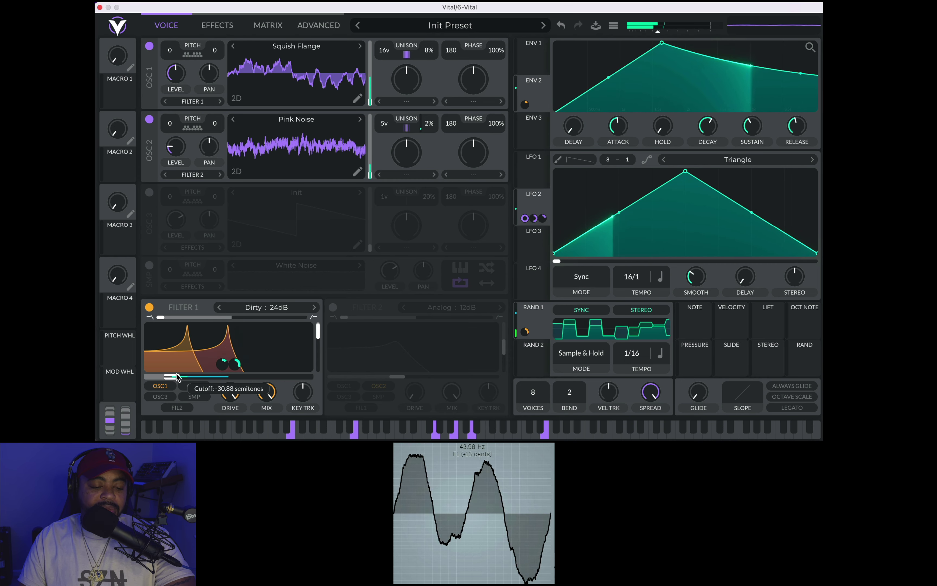
# Step: Fine-tune the Delay effect's mix, keeping it at a small amount
pyautogui.click(238, 27)
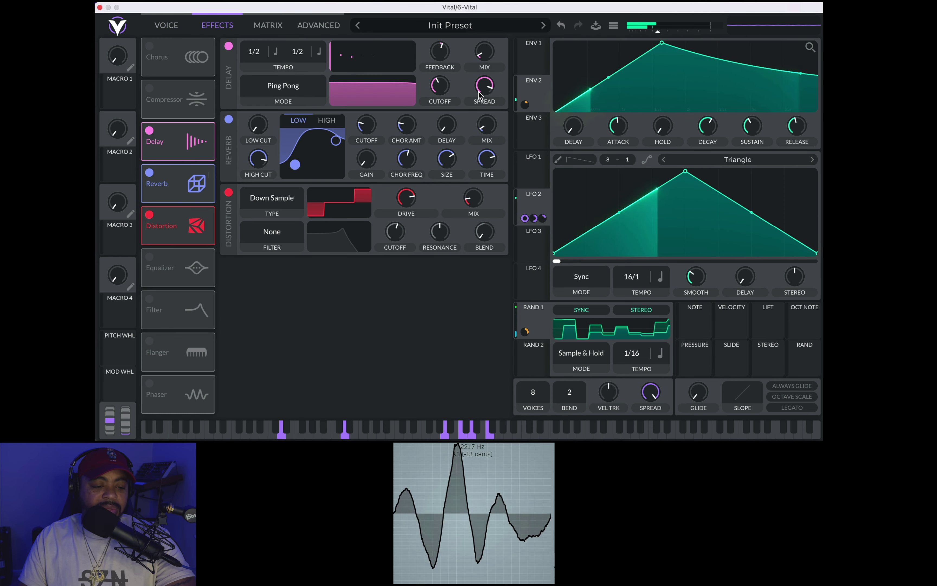
pyautogui.moveTo(488, 49)
pyautogui.mouseDown()
pyautogui.moveTo(488, 40)
pyautogui.moveTo(488, 61)
pyautogui.mouseUp()
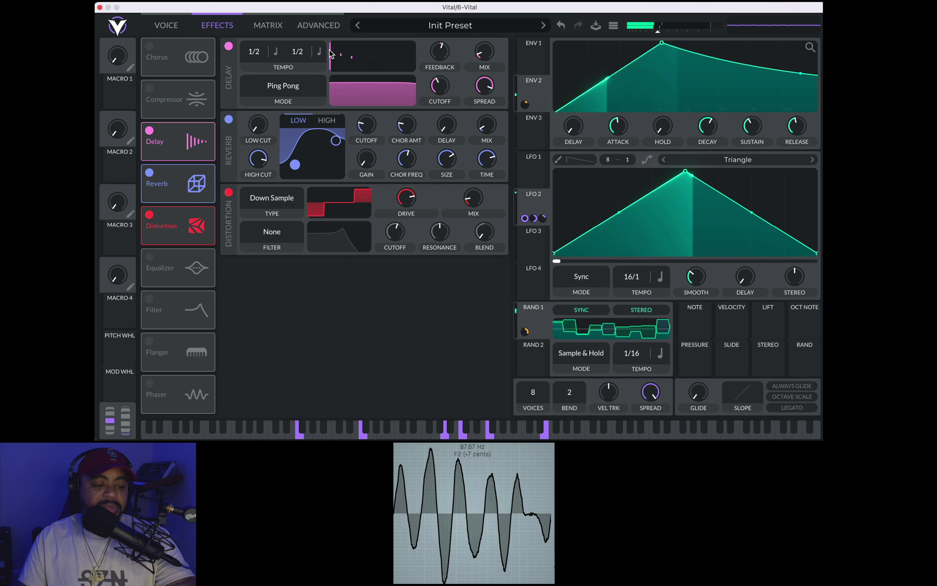
# Step: Set Random 1's tempo to 1/8 and lower Filter 1's cutoff to about -49.62 semitones
pyautogui.click(166, 25)
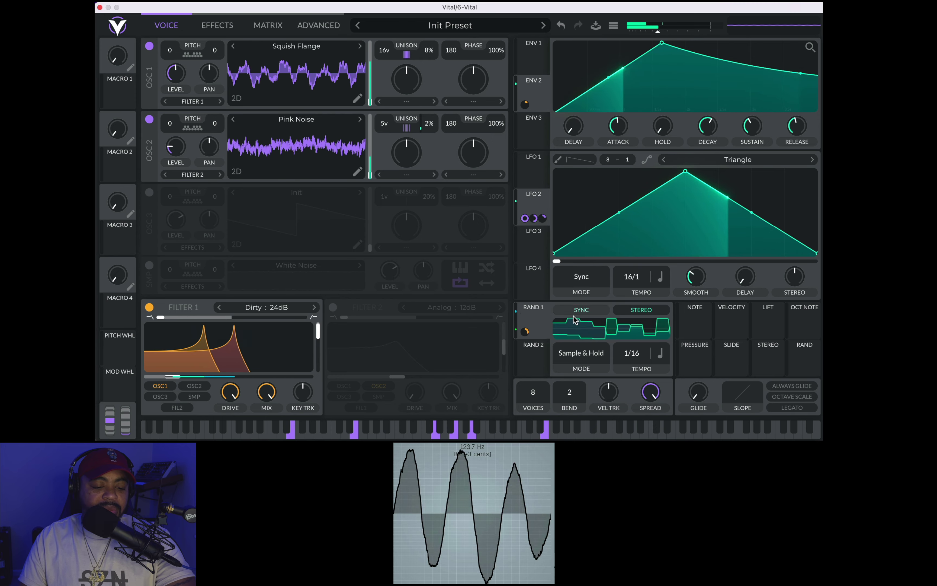
pyautogui.moveTo(632, 353); pyautogui.dragTo(632, 347)
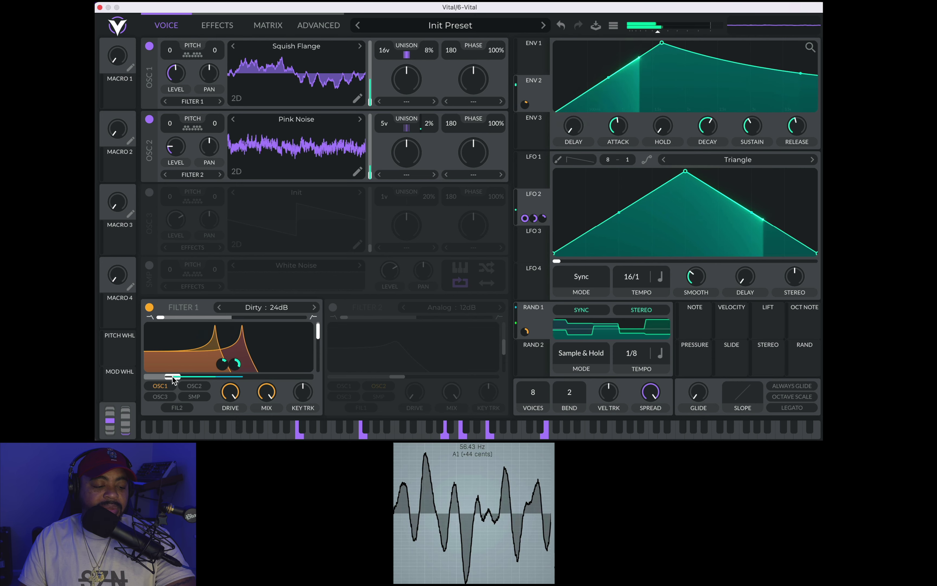
pyautogui.moveTo(171, 378); pyautogui.dragTo(146, 373)
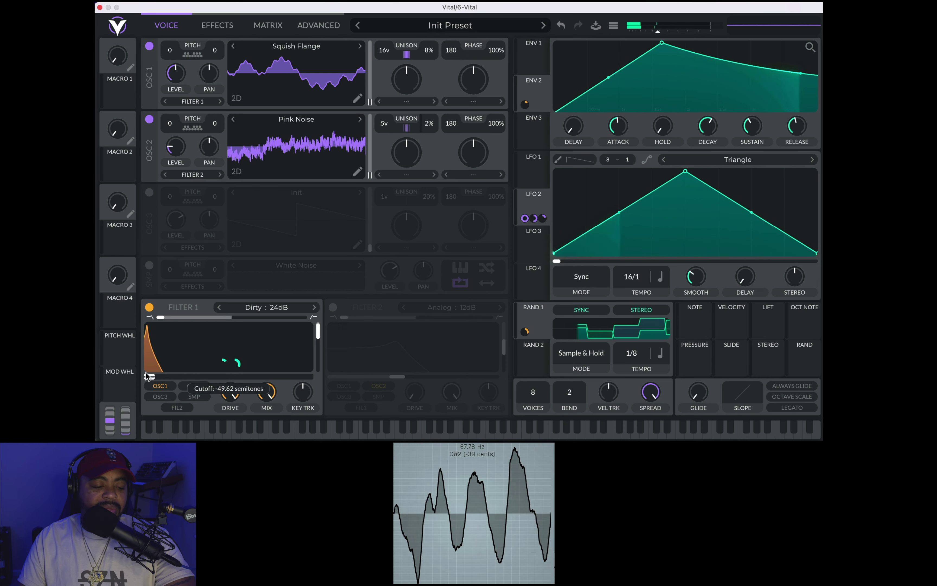